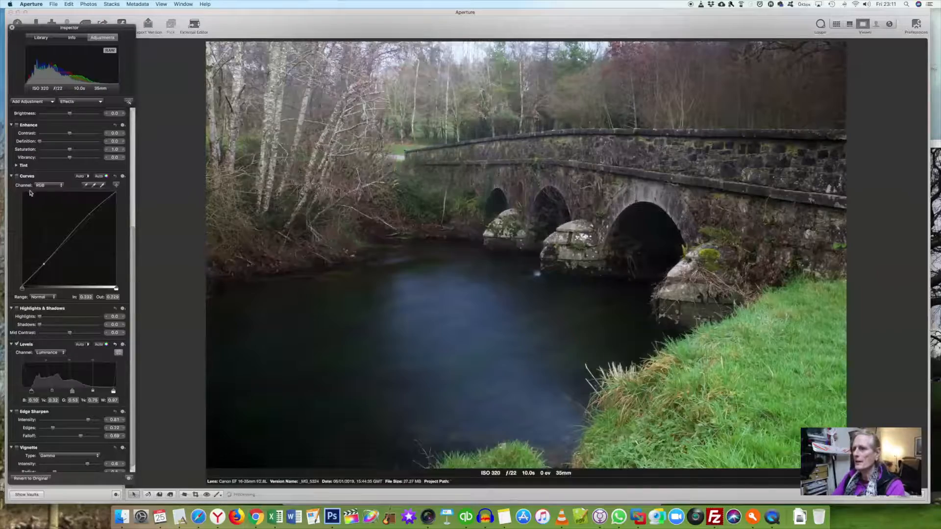
Enable the Curves adjustment on the bridge photo, and open the photo in Photoshop as the external editor.
{"action": "left_click", "coordinate": [17, 176]}
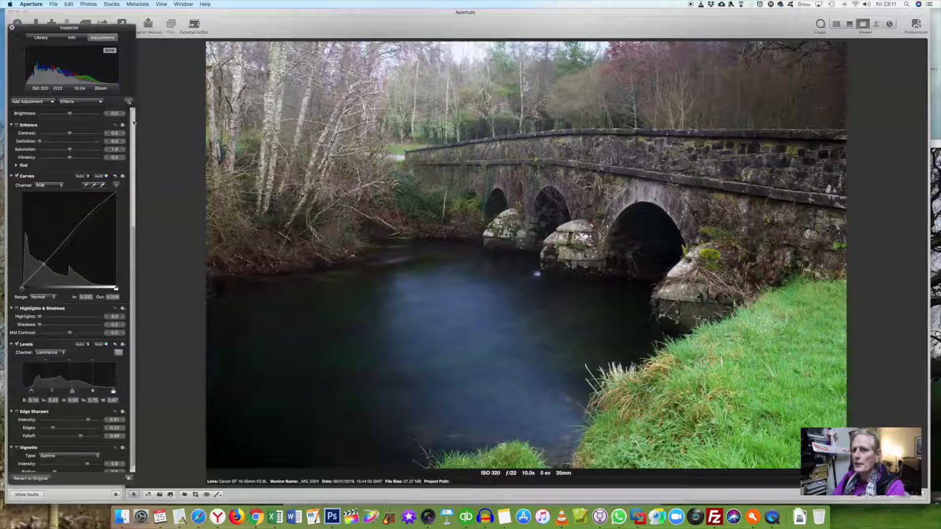
{"action": "scroll", "coordinate": [134, 123], "scroll_direction": "up", "scroll_amount": 5}
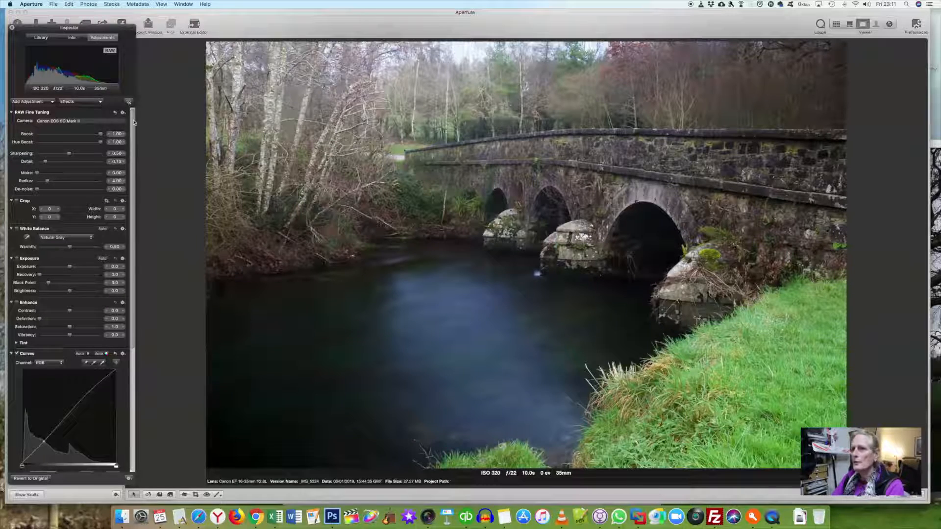
{"action": "left_click", "coordinate": [194, 26]}
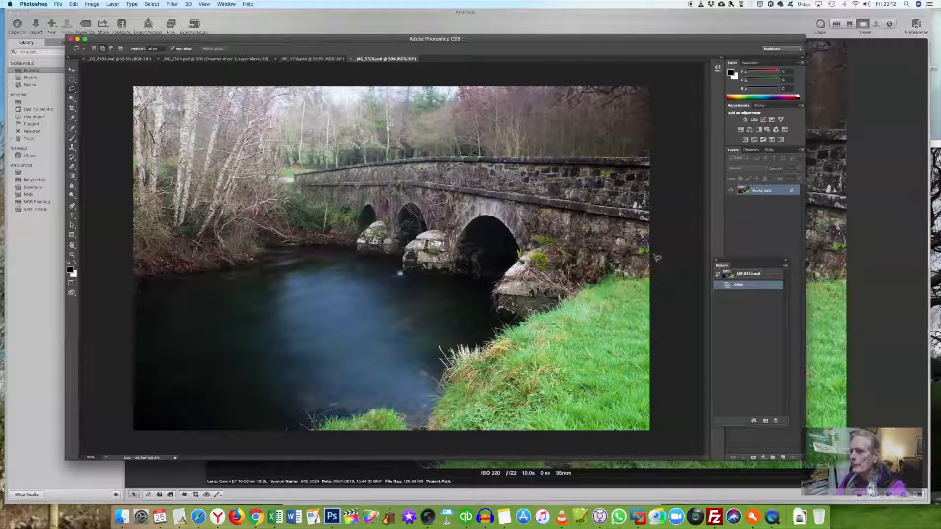
Select the grassy riverbank in the foreground with a freehand Lasso outline and feather the selection by 350 pixels.
{"action": "left_click_drag", "start_coordinate": [602, 290], "coordinate": [612, 304]}
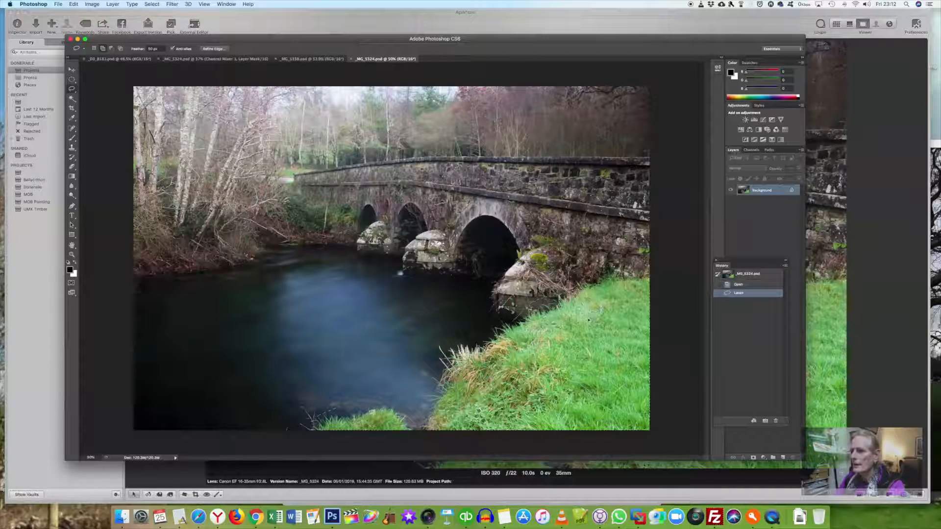
{"action": "right_click", "coordinate": [588, 320]}
{"action": "left_click", "coordinate": [612, 337]}
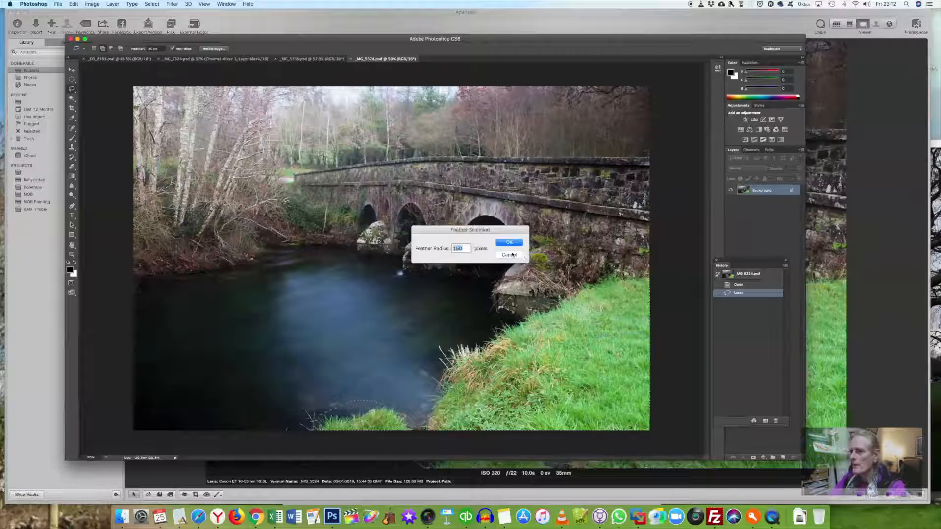
{"action": "type", "text": "350"}
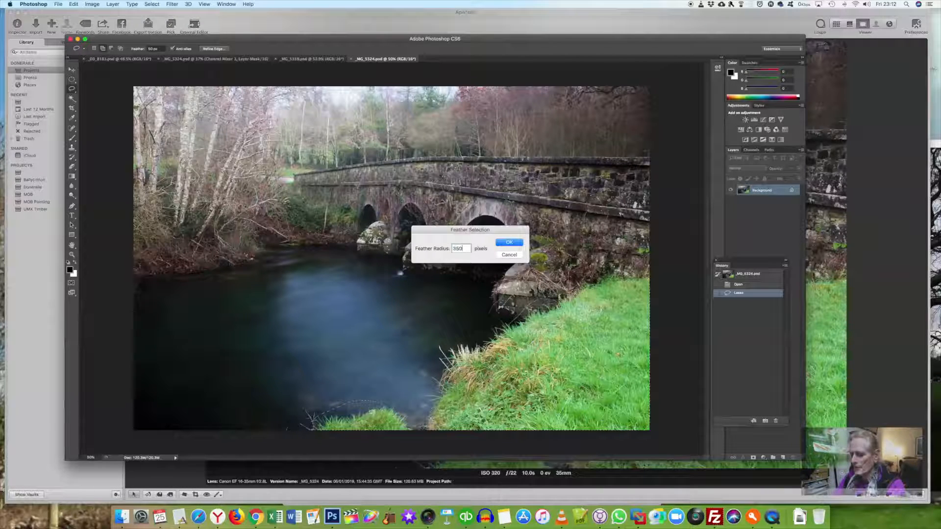
{"action": "key", "text": "Return"}
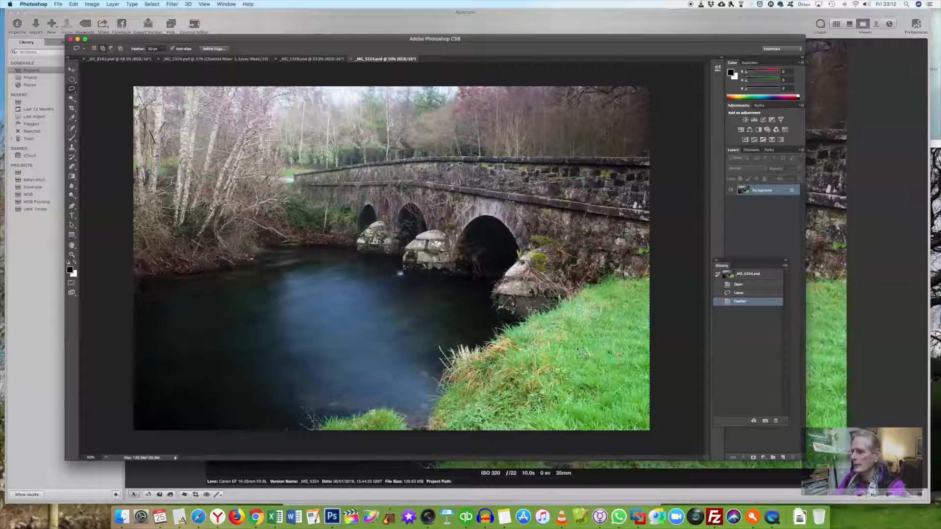
Darken the selected grass with Levels, setting the input levels to black 20, midtones 0.62 and white 242.
{"action": "key", "text": "super+l"}
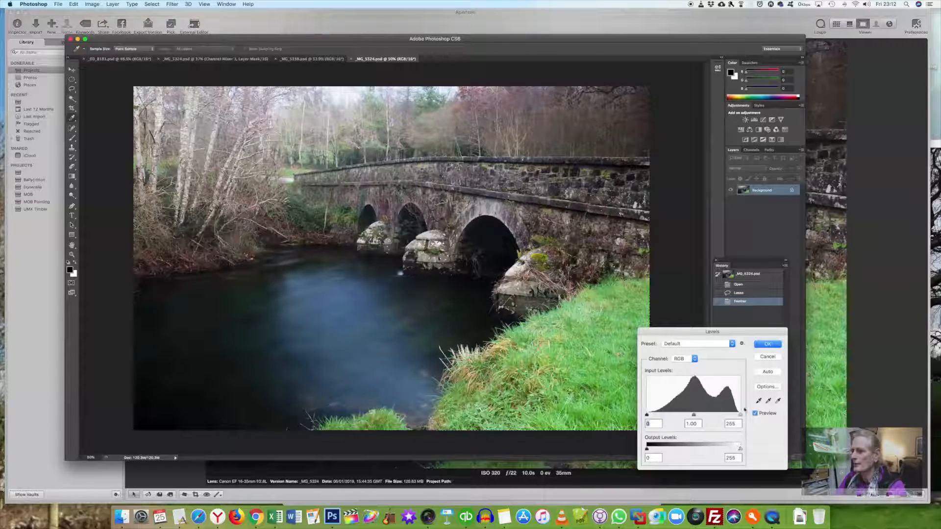
{"action": "left_click_drag", "start_coordinate": [739, 415], "coordinate": [736, 416]}
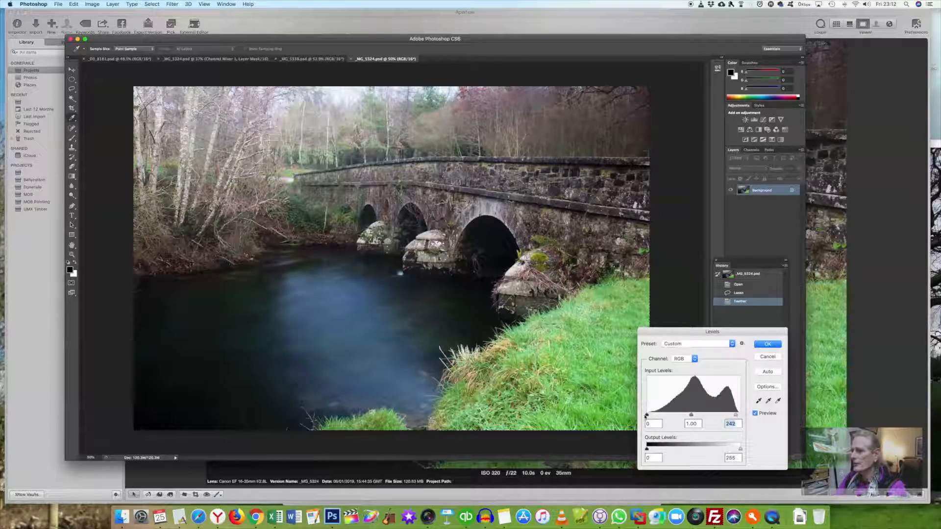
{"action": "left_click_drag", "start_coordinate": [646, 415], "coordinate": [707, 417]}
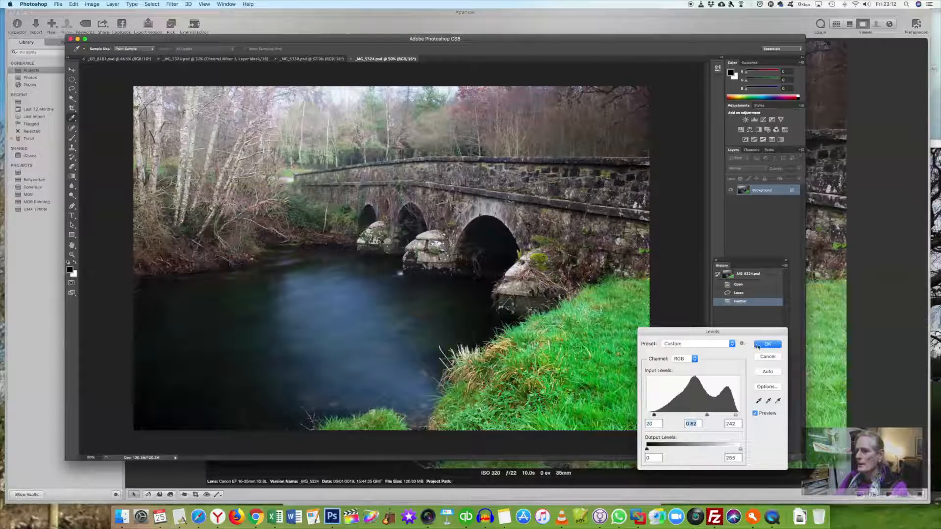
{"action": "left_click", "coordinate": [754, 414]}
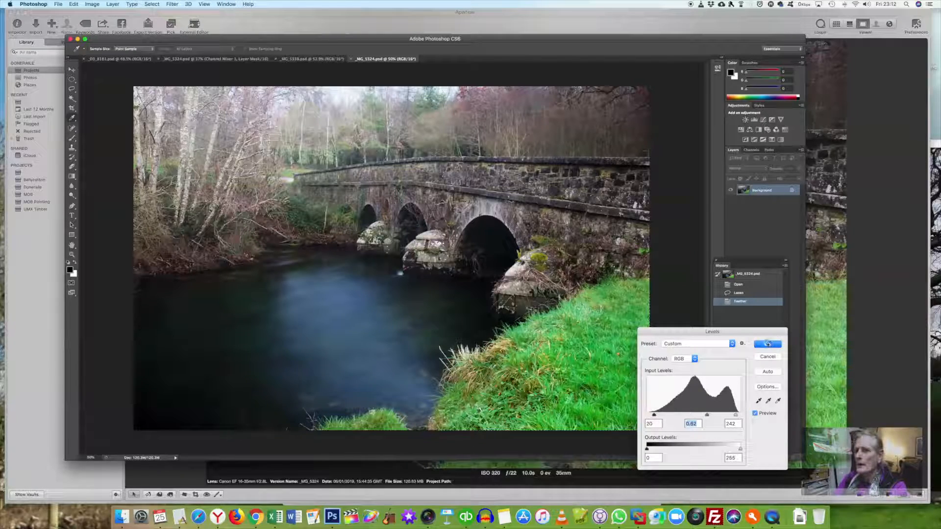
{"action": "left_click", "coordinate": [768, 344]}
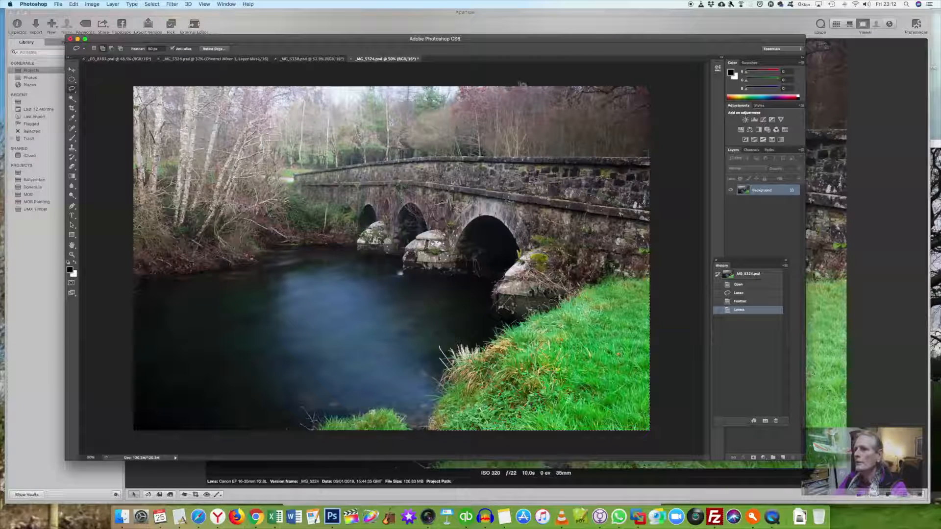
Lasso the trees above the bridge and along the far riverbank, and feather the selection by 350 pixels.
{"action": "mouse_move", "coordinate": [646, 93]}
{"action": "left_mouse_down"}
{"action": "mouse_move", "coordinate": [656, 148]}
{"action": "mouse_move", "coordinate": [640, 157]}
{"action": "mouse_move", "coordinate": [386, 160]}
{"action": "mouse_move", "coordinate": [327, 247]}
{"action": "mouse_move", "coordinate": [267, 258]}
{"action": "mouse_move", "coordinate": [111, 250]}
{"action": "mouse_move", "coordinate": [109, 97]}
{"action": "mouse_move", "coordinate": [122, 79]}
{"action": "mouse_move", "coordinate": [174, 89]}
{"action": "left_mouse_up"}
{"action": "left_click_drag", "start_coordinate": [284, 139], "coordinate": [283, 140]}
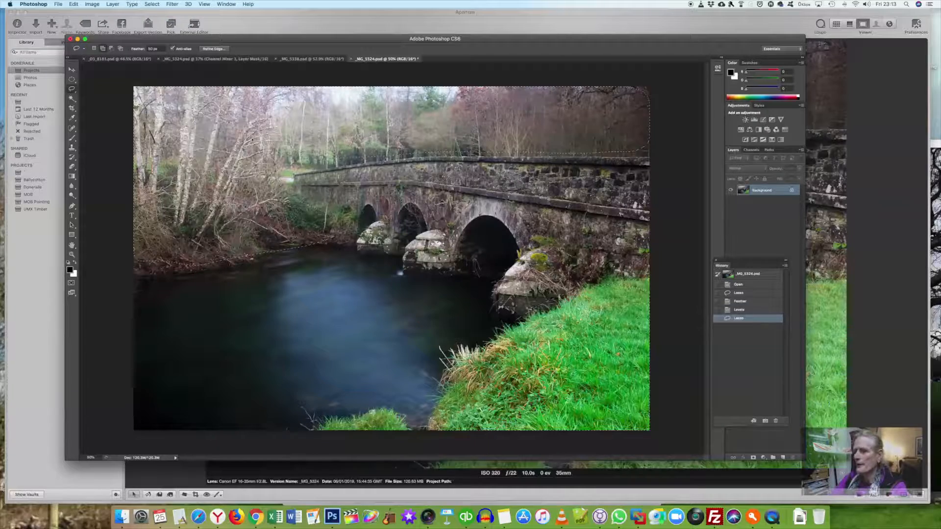
{"action": "right_click", "coordinate": [253, 138]}
{"action": "left_click", "coordinate": [287, 157]}
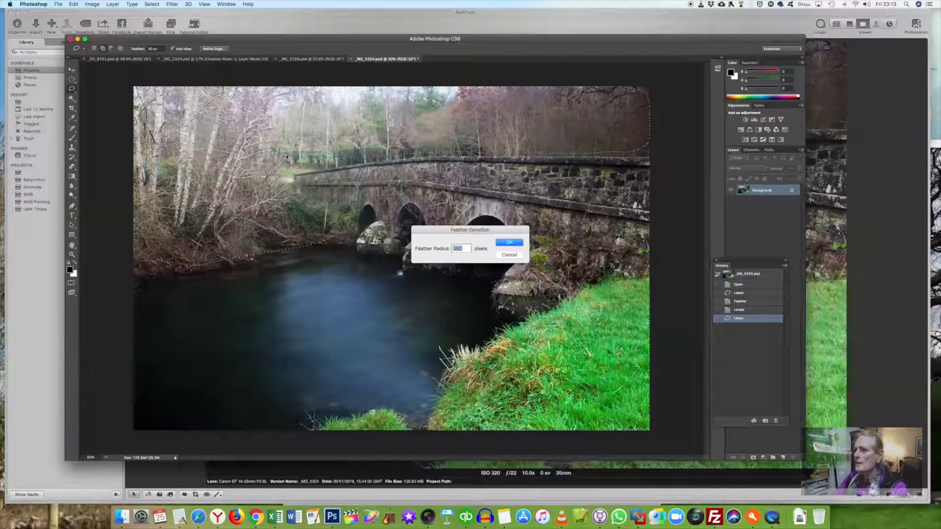
{"action": "key", "text": "Return"}
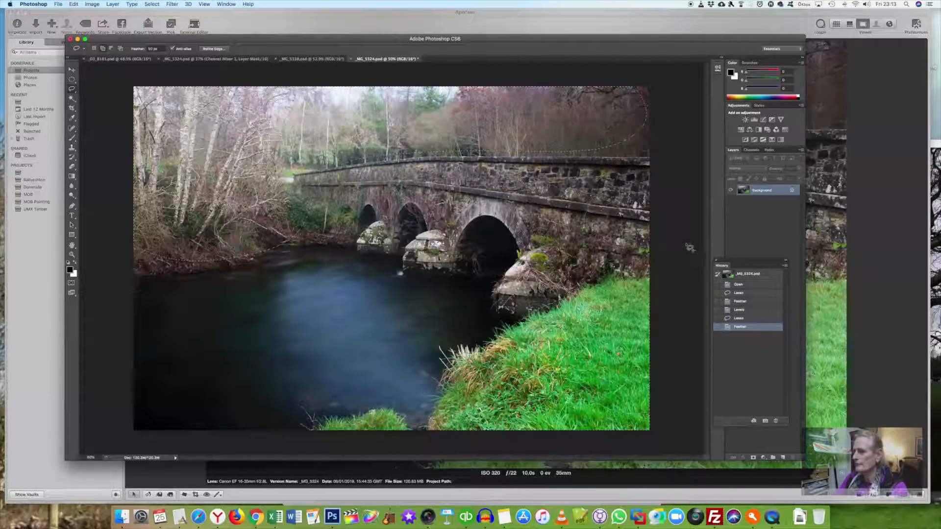
Darken the selected trees with Levels at black 12, midtones 0.47 and white 246, and clear the selection.
{"action": "key", "text": "super+l"}
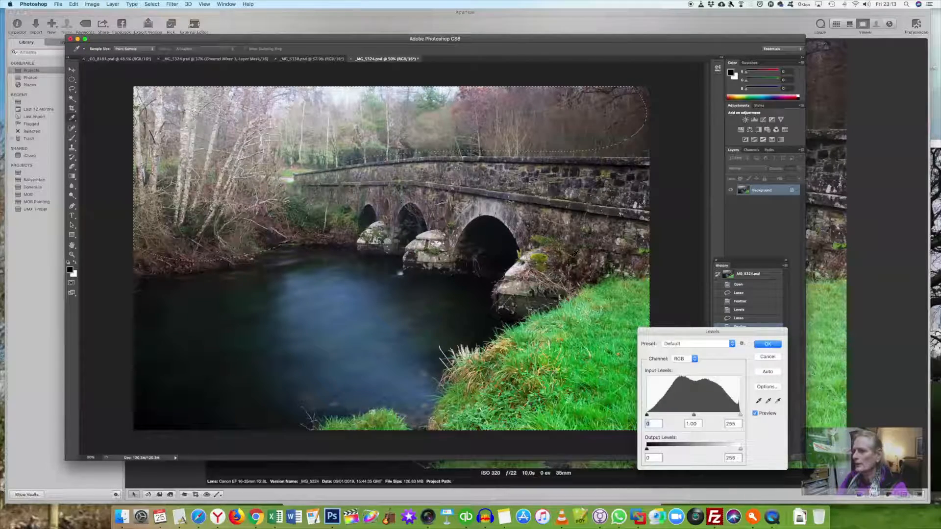
{"action": "left_click_drag", "start_coordinate": [740, 414], "coordinate": [737, 415]}
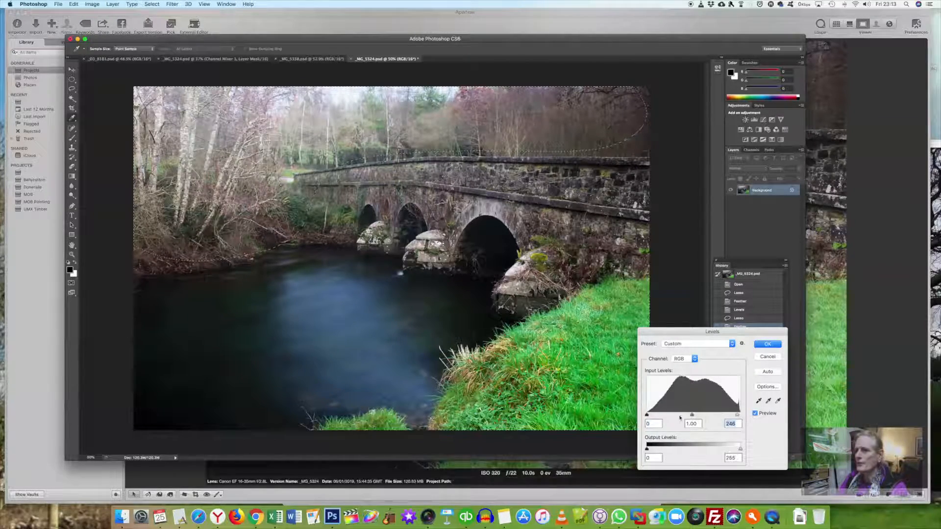
{"action": "left_click_drag", "start_coordinate": [648, 415], "coordinate": [714, 417]}
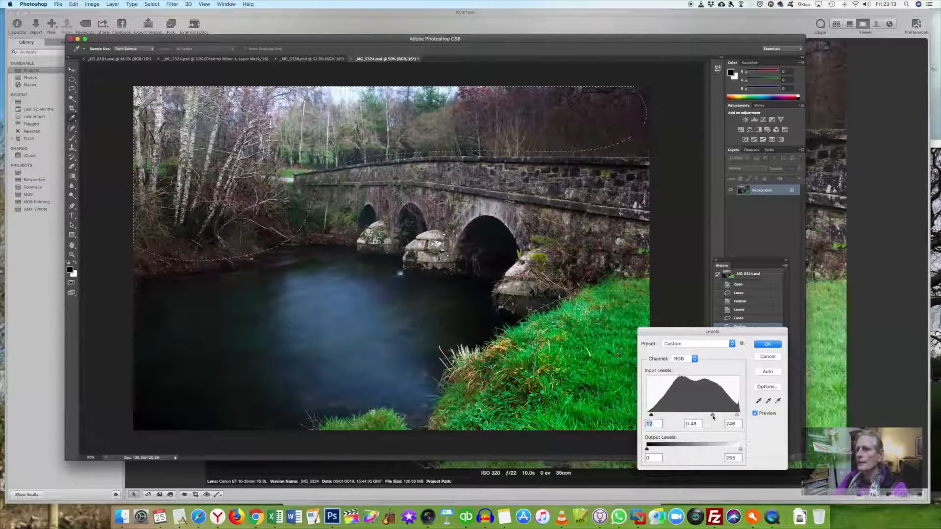
{"action": "left_click", "coordinate": [697, 423]}
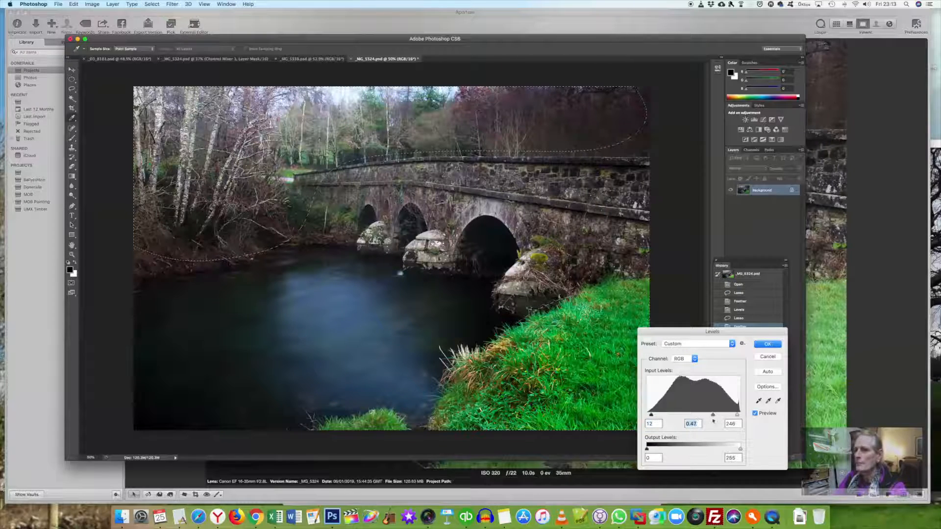
{"action": "left_click", "coordinate": [768, 343]}
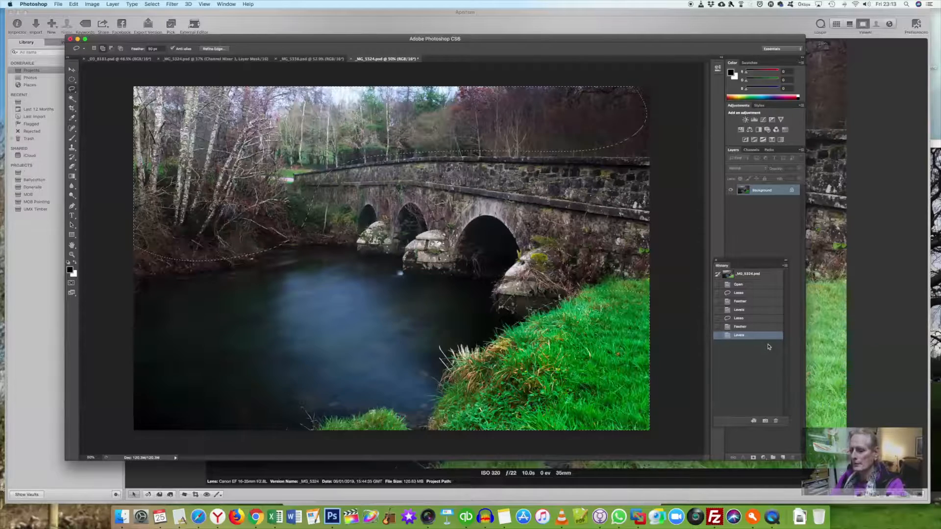
{"action": "key", "text": "super+d"}
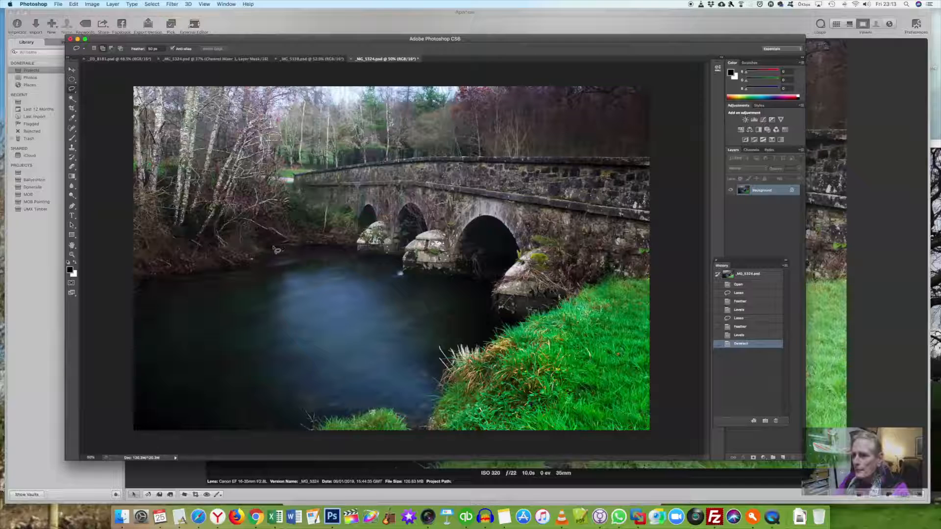
Lasso the river water along its banks and feather the selection, keeping the offered radius.
{"action": "mouse_move", "coordinate": [276, 251]}
{"action": "left_mouse_down"}
{"action": "mouse_move", "coordinate": [356, 247]}
{"action": "mouse_move", "coordinate": [477, 286]}
{"action": "mouse_move", "coordinate": [489, 303]}
{"action": "mouse_move", "coordinate": [464, 340]}
{"action": "mouse_move", "coordinate": [381, 402]}
{"action": "mouse_move", "coordinate": [263, 447]}
{"action": "mouse_move", "coordinate": [77, 422]}
{"action": "mouse_move", "coordinate": [121, 292]}
{"action": "mouse_move", "coordinate": [274, 259]}
{"action": "left_mouse_up"}
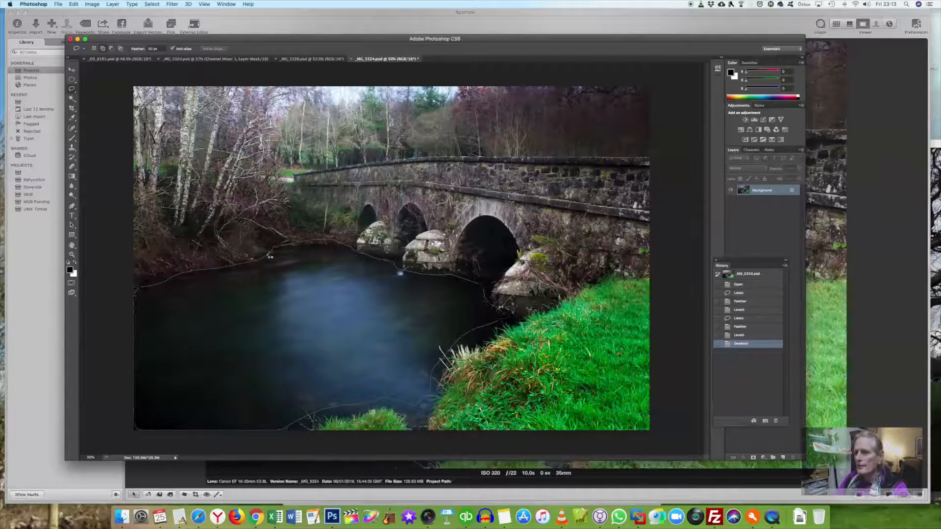
{"action": "right_click", "coordinate": [274, 274]}
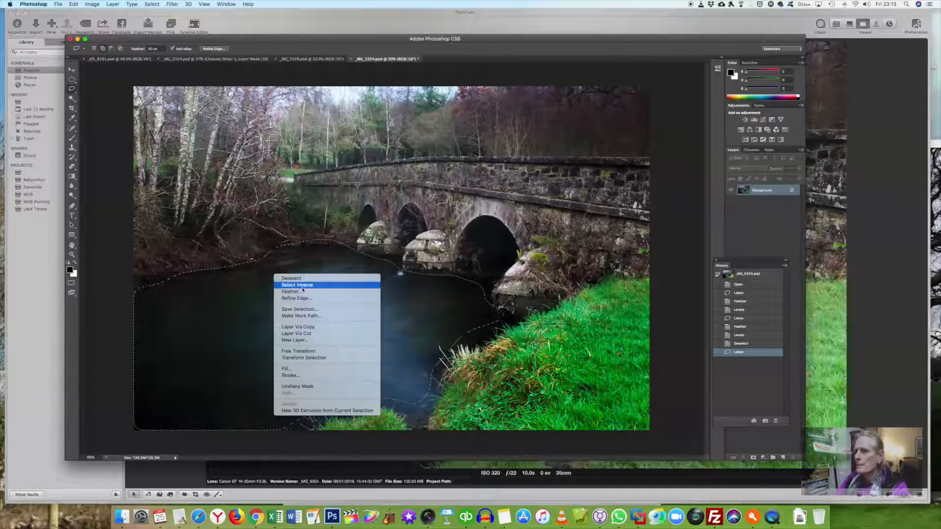
{"action": "left_click", "coordinate": [306, 293]}
{"action": "key", "text": "Return"}
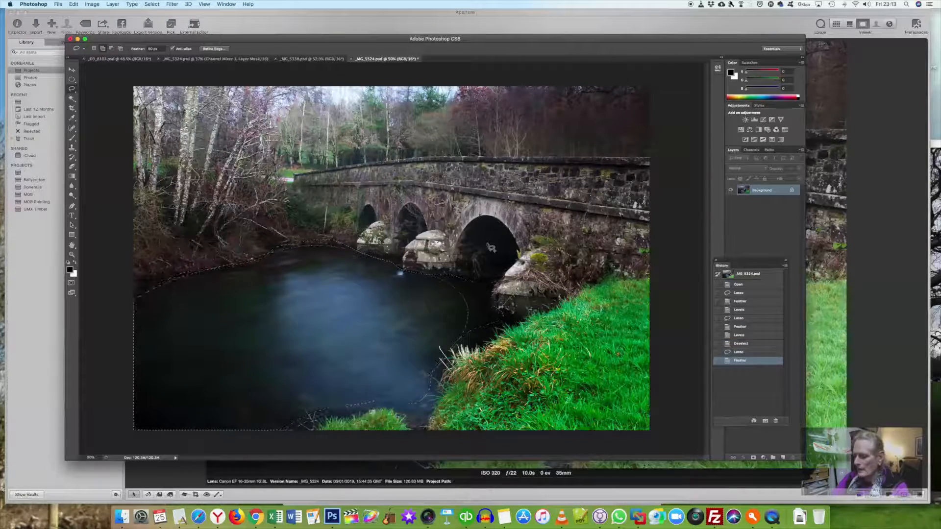
Brighten the selected water with Levels, setting the midtones to 0.91 and the white input to 177, and clear the selection.
{"action": "key", "text": "super+l"}
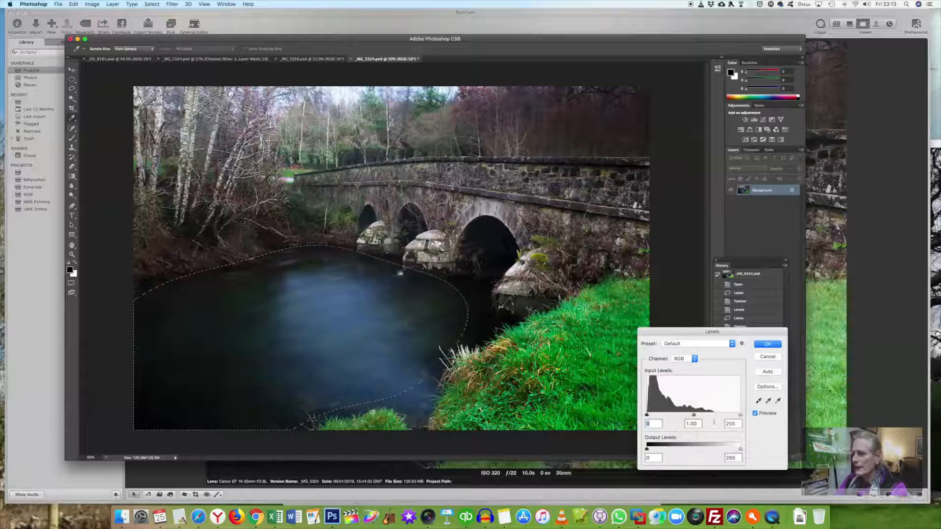
{"action": "left_click_drag", "start_coordinate": [741, 417], "coordinate": [716, 417]}
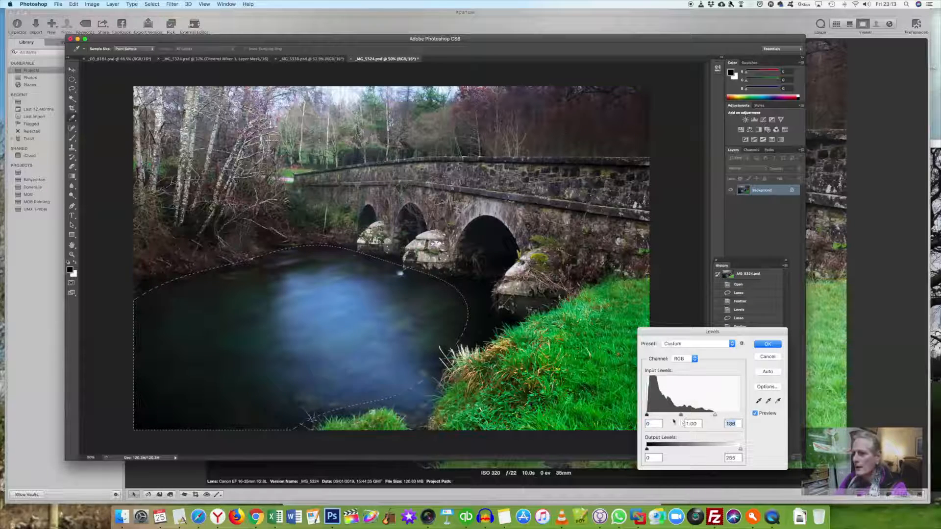
{"action": "left_click_drag", "start_coordinate": [648, 416], "coordinate": [685, 417]}
{"action": "left_click", "coordinate": [755, 413]}
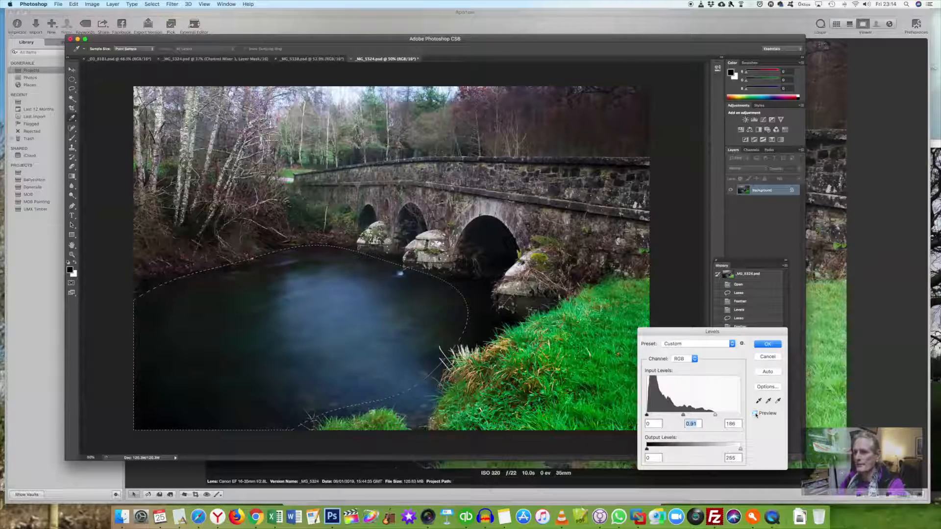
{"action": "left_click", "coordinate": [756, 414]}
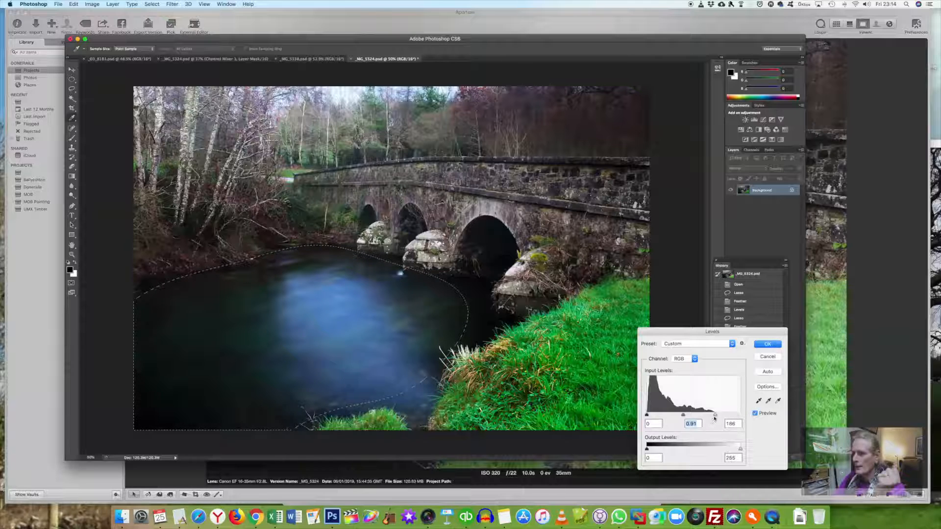
{"action": "left_click_drag", "start_coordinate": [716, 417], "coordinate": [713, 416]}
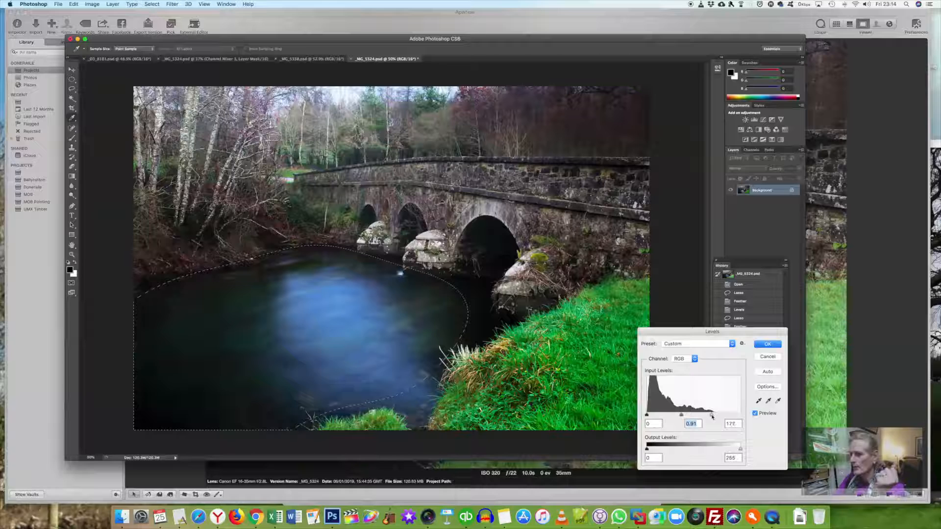
{"action": "left_click", "coordinate": [712, 415]}
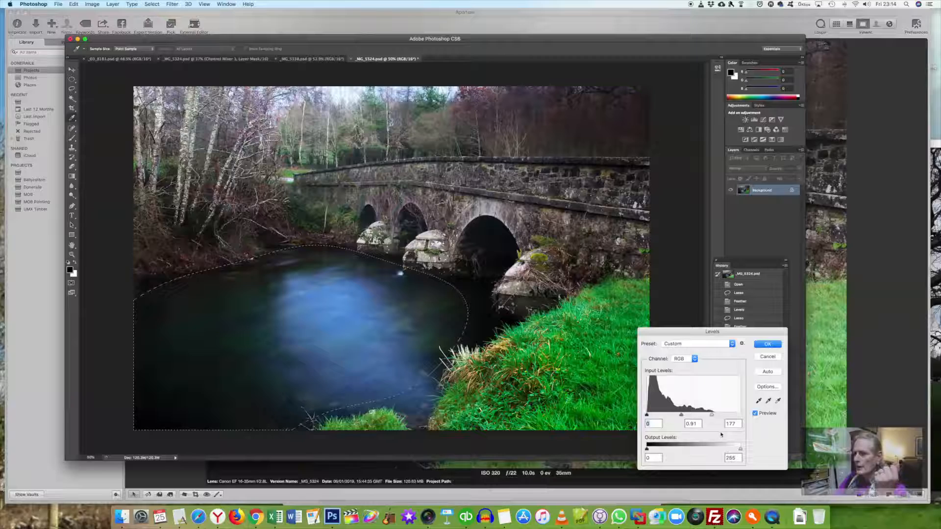
{"action": "left_click", "coordinate": [768, 345]}
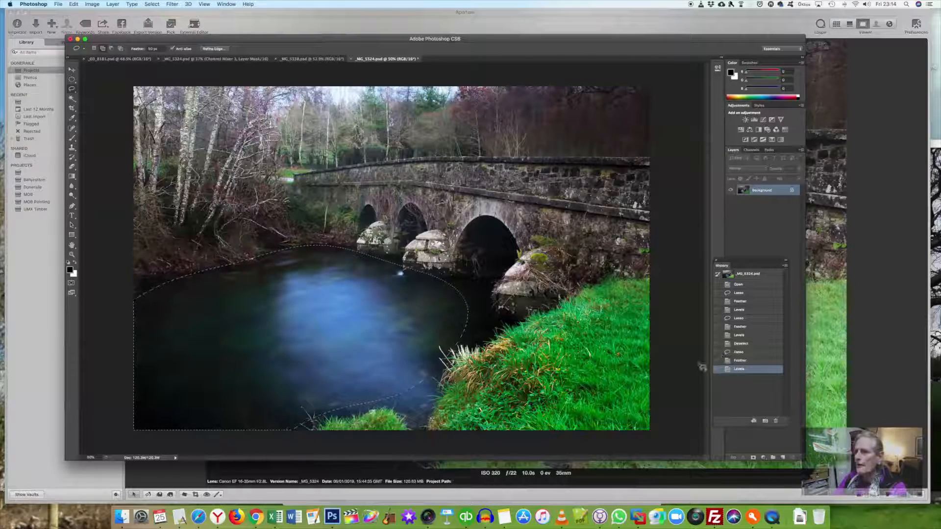
{"action": "key", "text": "super+d"}
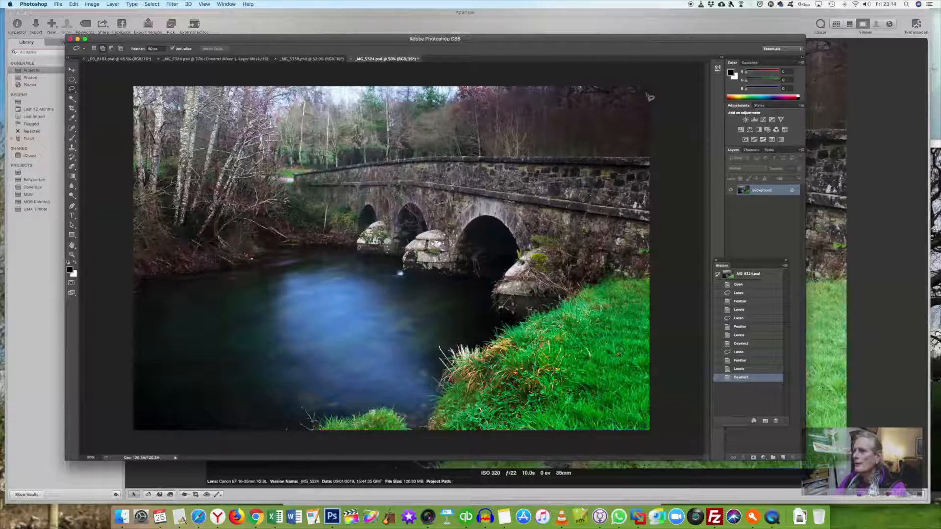
Lasso the dark trees above the bridge wall up to the photo's upper-right corner and feather the selection, keeping the offered radius.
{"action": "left_click_drag", "start_coordinate": [647, 153], "coordinate": [444, 157]}
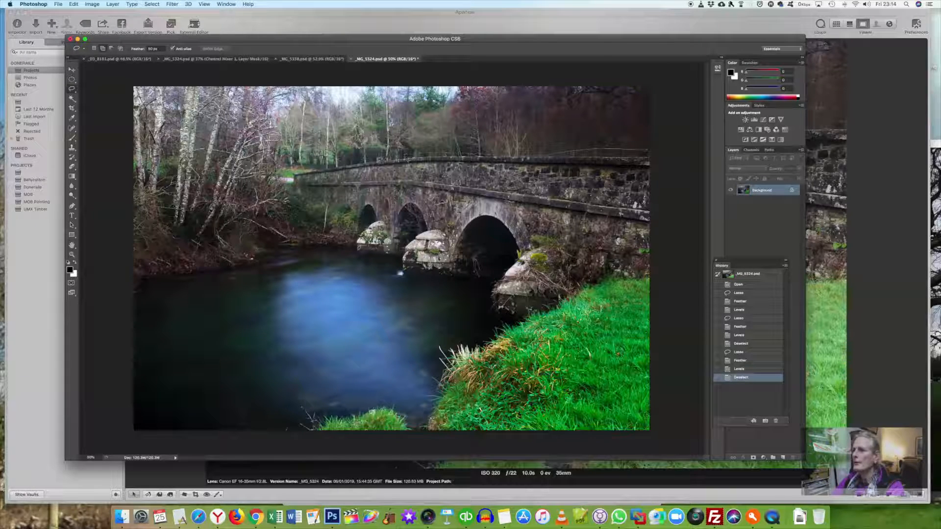
{"action": "mouse_move", "coordinate": [574, 72]}
{"action": "left_mouse_down"}
{"action": "mouse_move", "coordinate": [663, 84]}
{"action": "mouse_move", "coordinate": [686, 105]}
{"action": "mouse_move", "coordinate": [634, 153]}
{"action": "left_mouse_up"}
{"action": "right_click", "coordinate": [514, 111]}
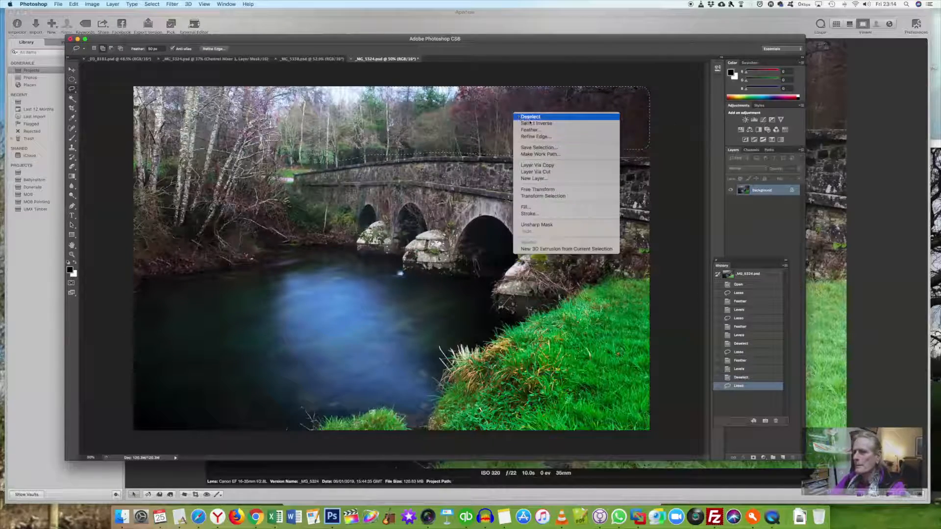
{"action": "left_click", "coordinate": [534, 129]}
{"action": "key", "text": "Return"}
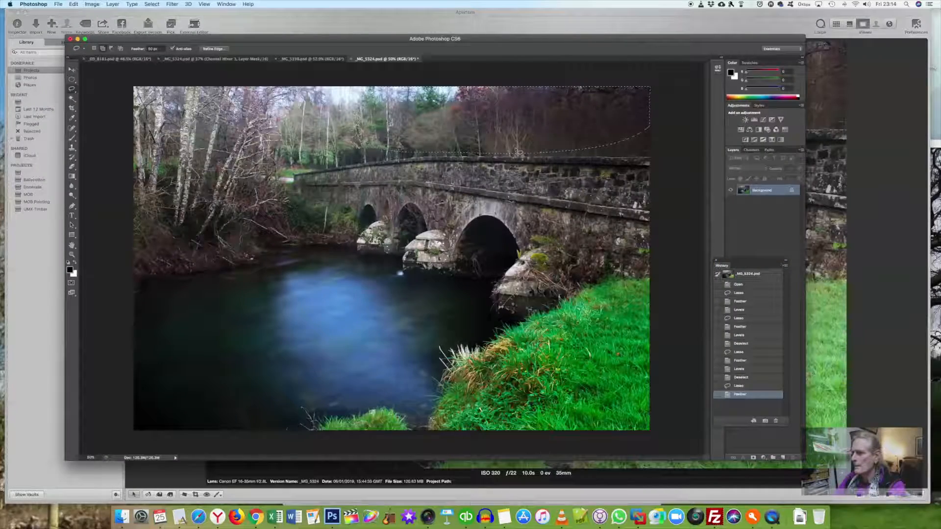
Darken the selected trees above the bridge wall with Levels at black 22, midtones 0.67 and white 233, and clear the selection.
{"action": "key", "text": "super+l"}
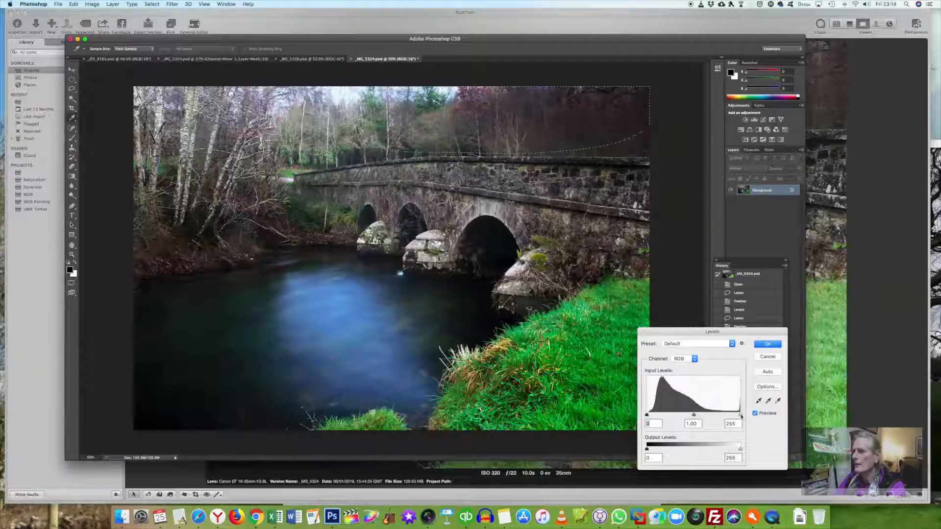
{"action": "left_click_drag", "start_coordinate": [740, 415], "coordinate": [732, 415]}
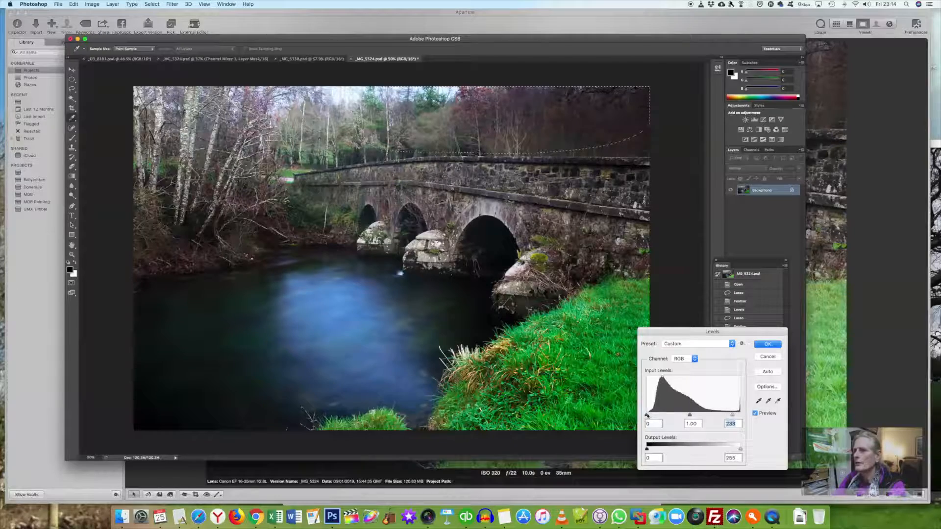
{"action": "left_click_drag", "start_coordinate": [647, 416], "coordinate": [704, 415]}
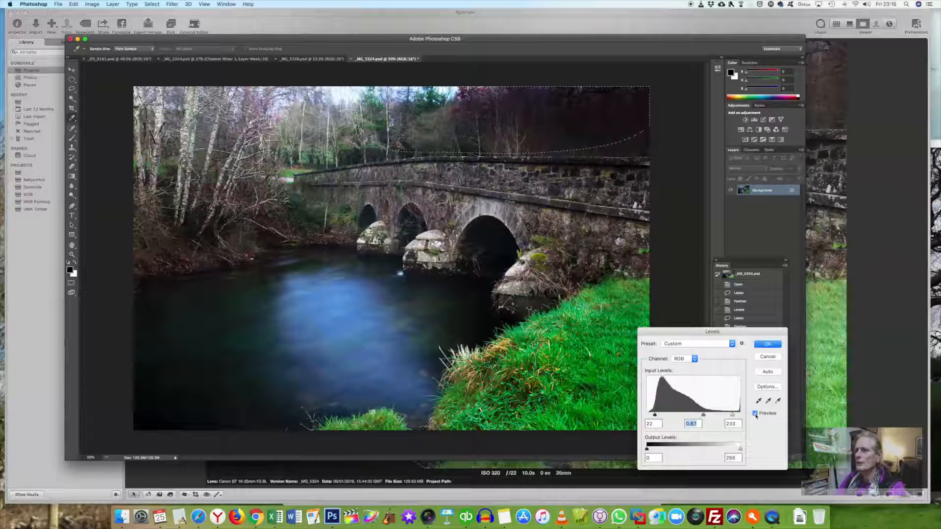
{"action": "left_click", "coordinate": [755, 414]}
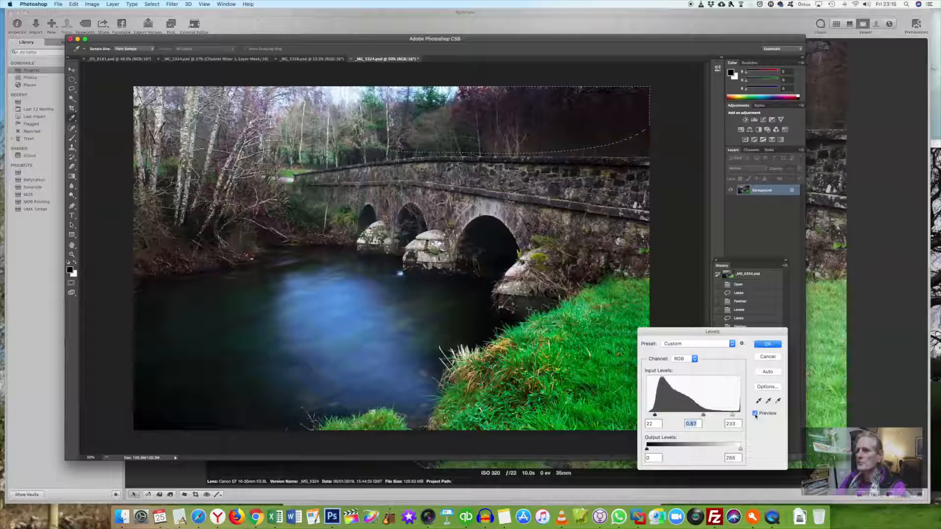
{"action": "left_click", "coordinate": [756, 413]}
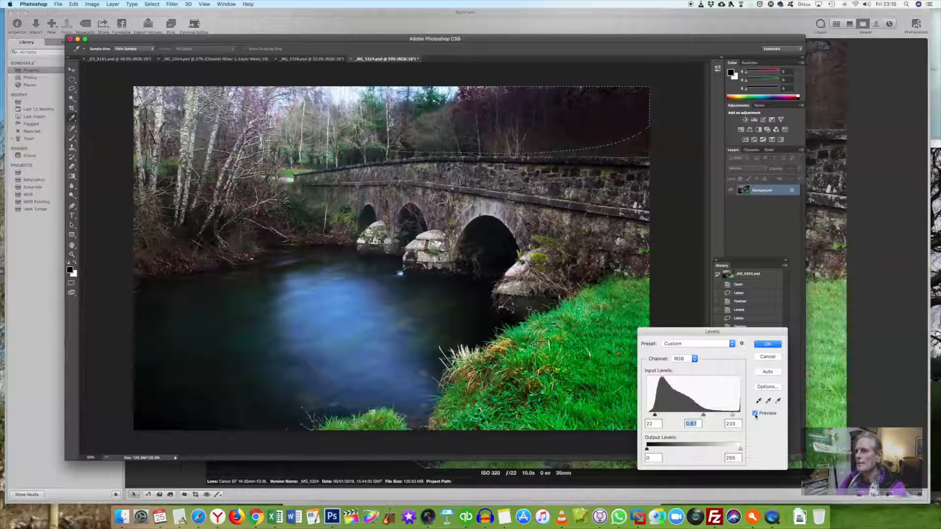
{"action": "left_click", "coordinate": [756, 413]}
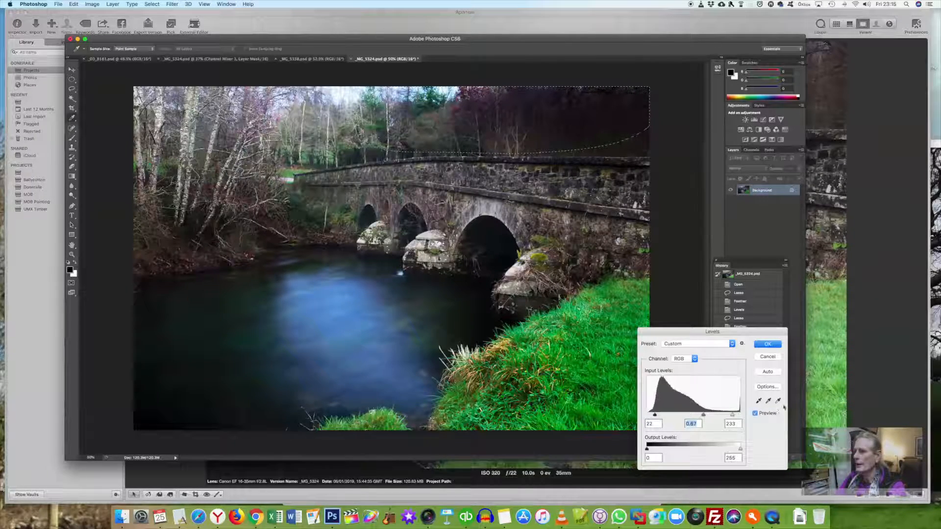
{"action": "left_click", "coordinate": [767, 344]}
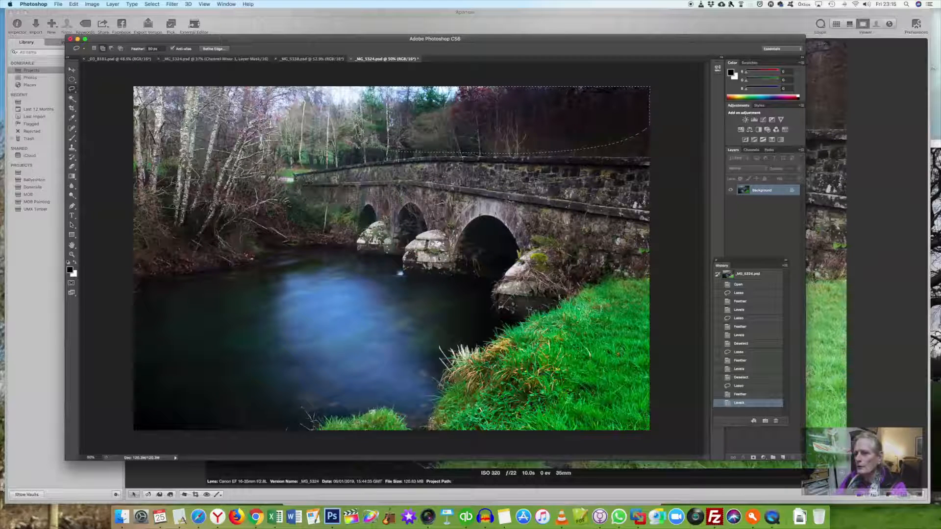
{"action": "left_click", "coordinate": [336, 178]}
{"action": "key", "text": "super+d"}
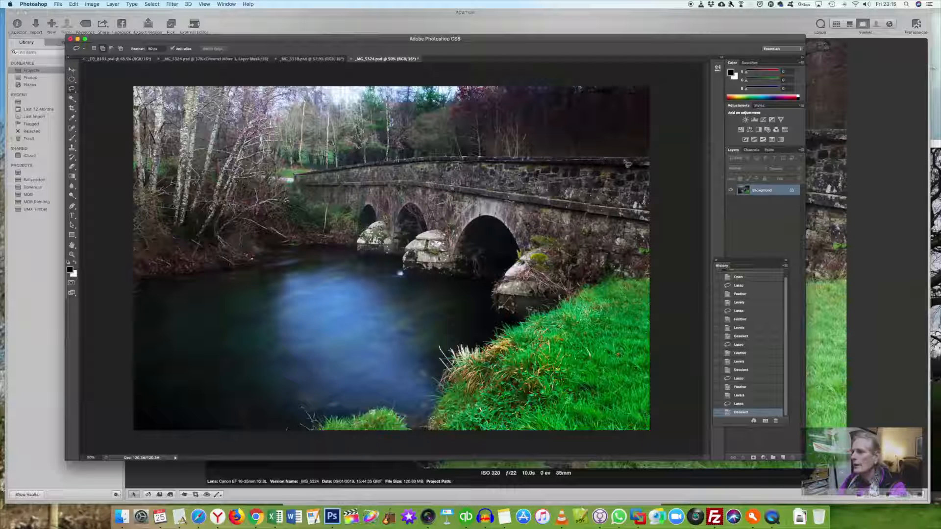
Lasso the bridge's stonework along the wall and arches and feather the selection, keeping the offered radius.
{"action": "mouse_move", "coordinate": [608, 282]}
{"action": "left_mouse_down"}
{"action": "mouse_move", "coordinate": [507, 295]}
{"action": "mouse_move", "coordinate": [524, 256]}
{"action": "mouse_move", "coordinate": [509, 226]}
{"action": "mouse_move", "coordinate": [477, 217]}
{"action": "mouse_move", "coordinate": [463, 269]}
{"action": "mouse_move", "coordinate": [411, 267]}
{"action": "left_mouse_up"}
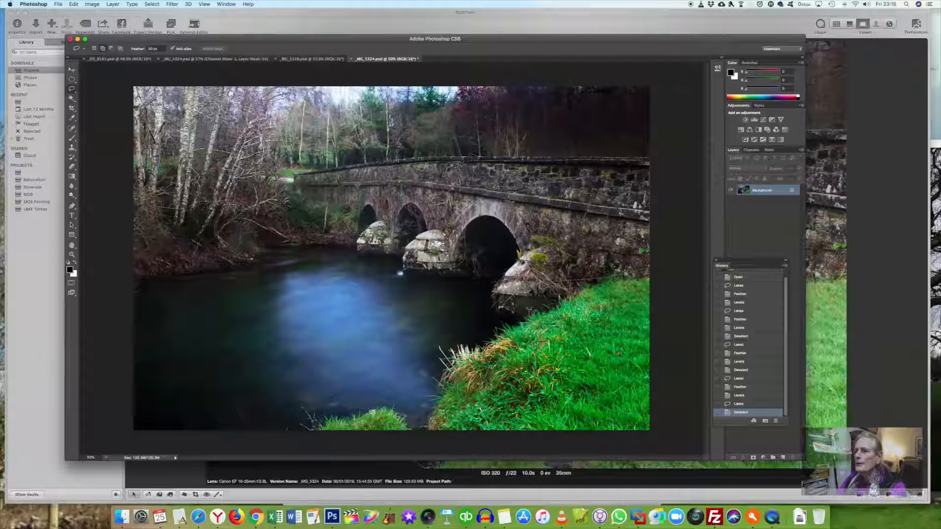
{"action": "mouse_move", "coordinate": [437, 225]}
{"action": "left_mouse_down"}
{"action": "mouse_move", "coordinate": [415, 205]}
{"action": "mouse_move", "coordinate": [402, 230]}
{"action": "mouse_move", "coordinate": [368, 255]}
{"action": "mouse_move", "coordinate": [375, 206]}
{"action": "mouse_move", "coordinate": [360, 221]}
{"action": "mouse_move", "coordinate": [293, 173]}
{"action": "left_mouse_up"}
{"action": "right_click", "coordinate": [452, 182]}
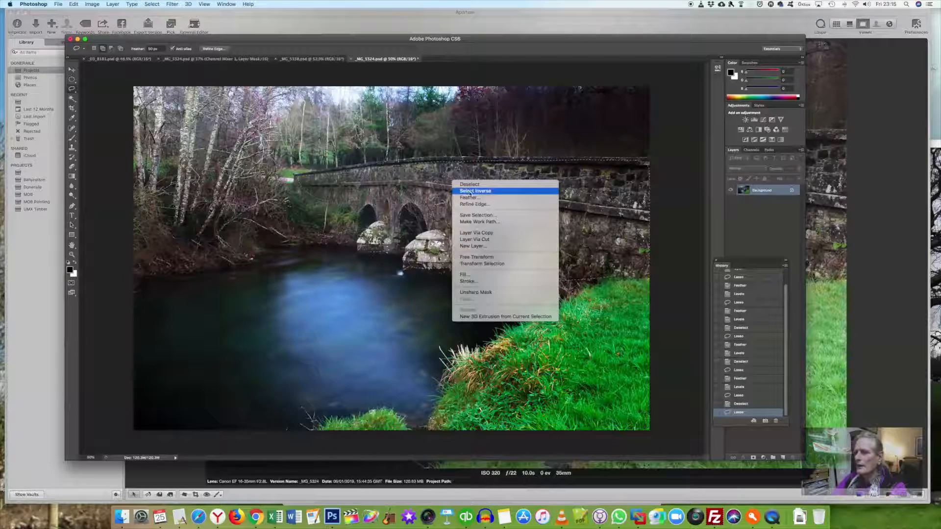
{"action": "left_click", "coordinate": [474, 198]}
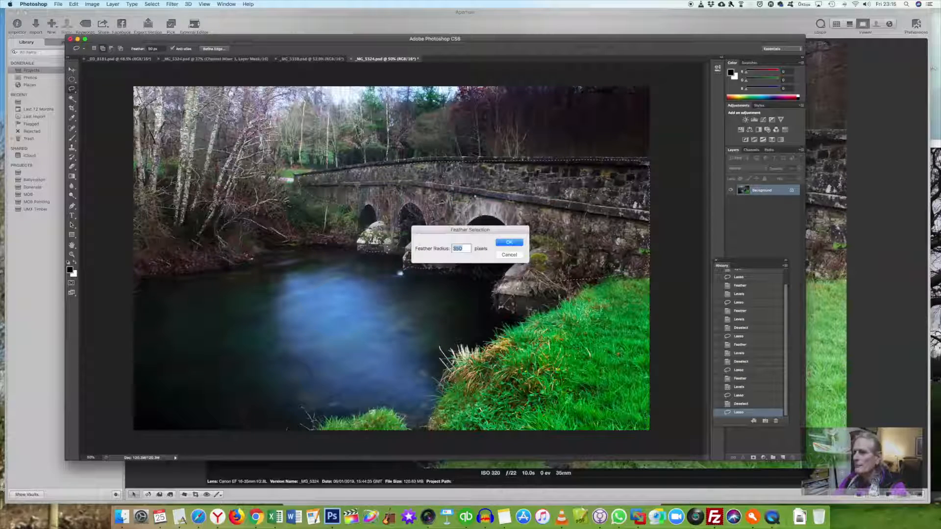
{"action": "left_click", "coordinate": [508, 242]}
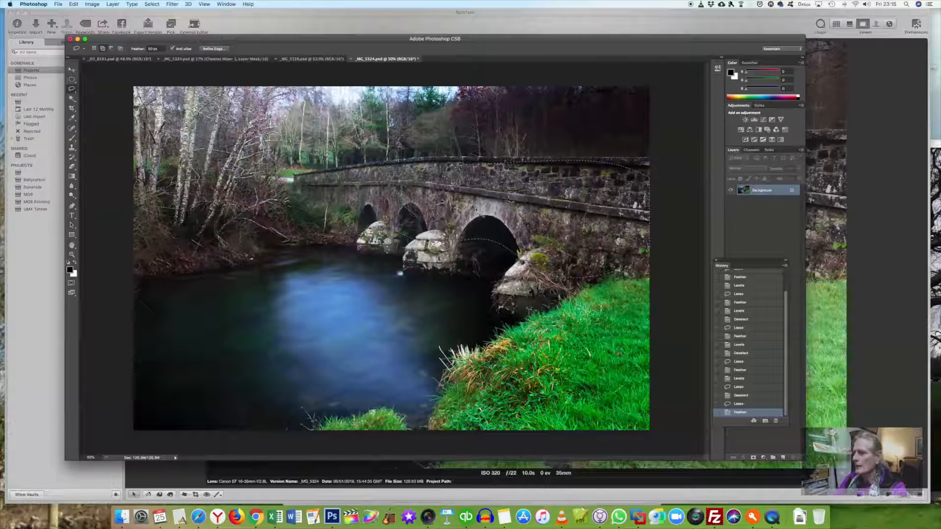
Boost the selected bridge's contrast with Levels at black 9, midtones 1.00 and white 205, and clear the selection.
{"action": "key", "text": "super+l"}
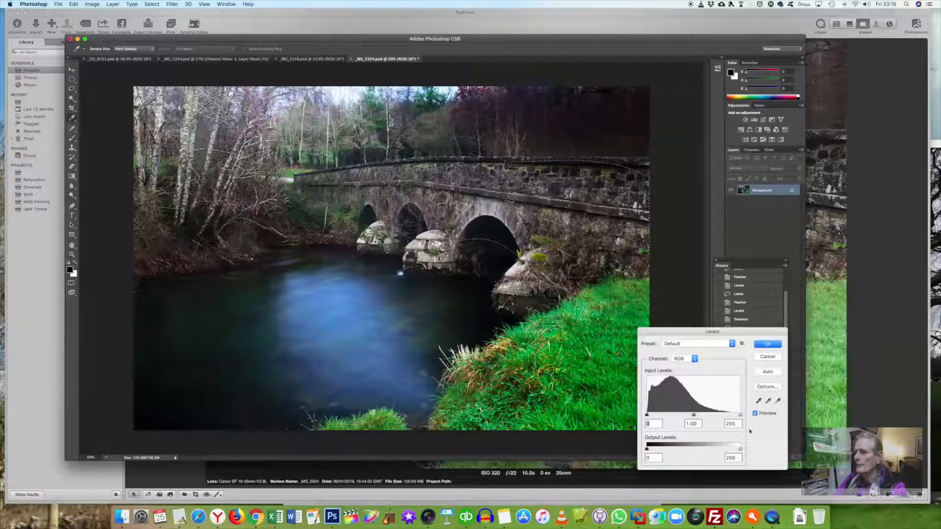
{"action": "left_click_drag", "start_coordinate": [740, 415], "coordinate": [722, 415]}
{"action": "left_click_drag", "start_coordinate": [647, 415], "coordinate": [685, 417]}
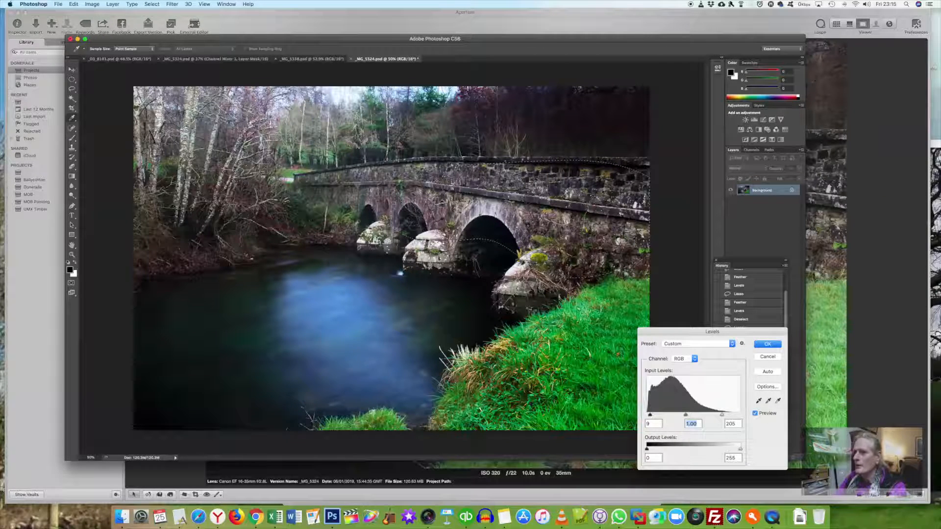
{"action": "left_click", "coordinate": [755, 413]}
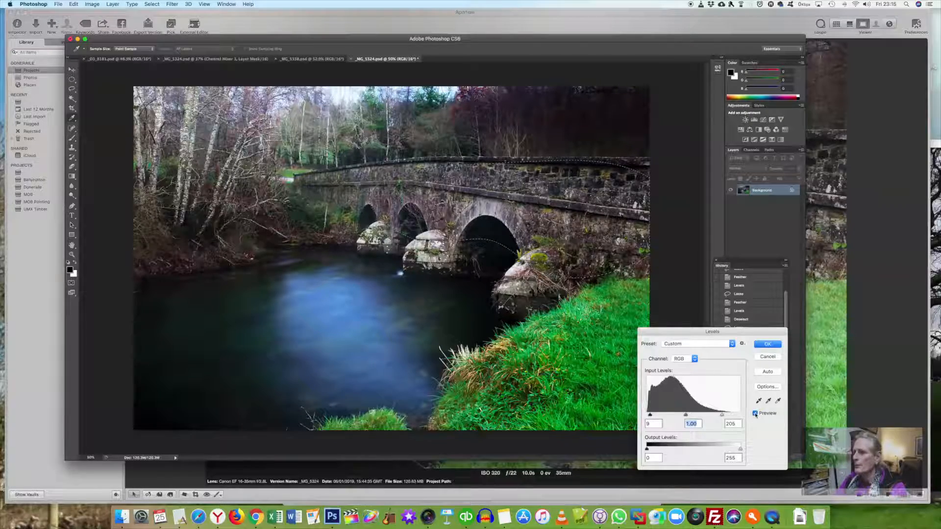
{"action": "left_click", "coordinate": [755, 414]}
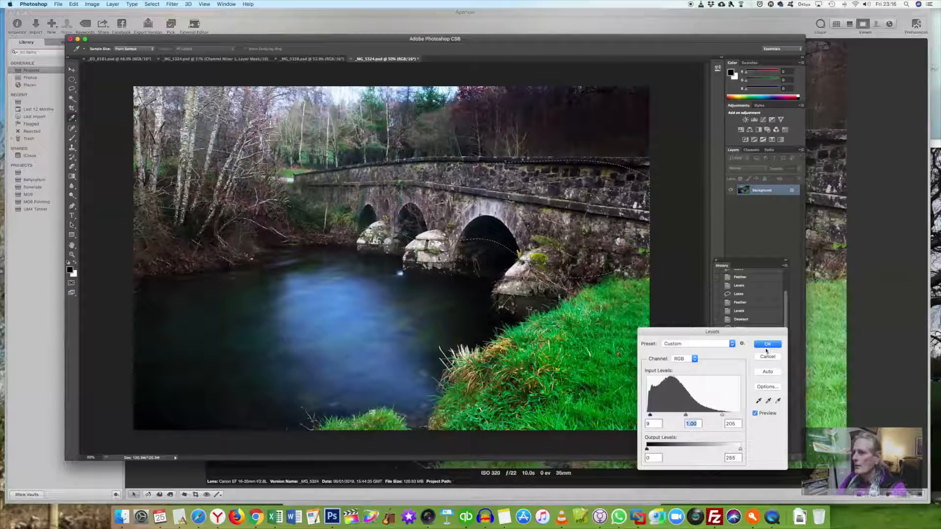
{"action": "left_click", "coordinate": [767, 345]}
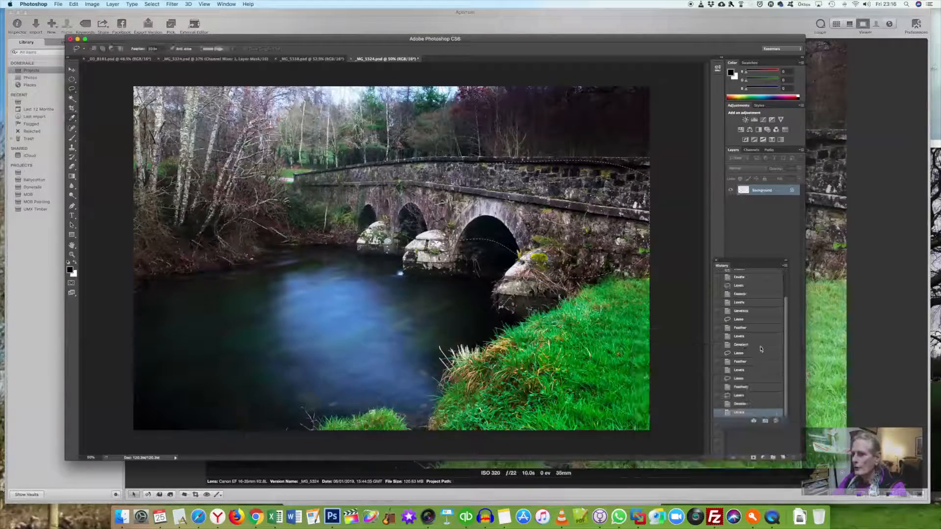
{"action": "key", "text": "super+d"}
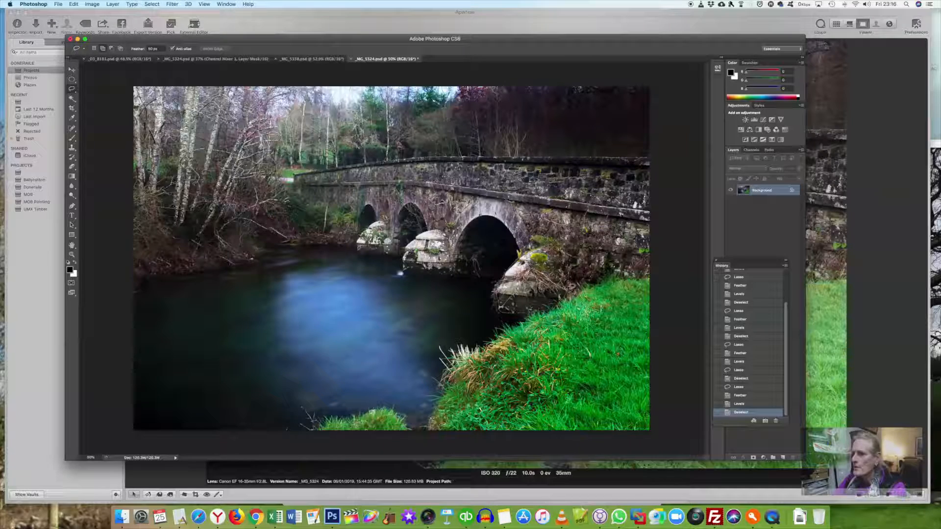
Lasso the mossy stone footing beside the grassy bank and feather the selection by 200 pixels.
{"action": "mouse_move", "coordinate": [532, 312]}
{"action": "left_mouse_down"}
{"action": "mouse_move", "coordinate": [564, 296]}
{"action": "mouse_move", "coordinate": [549, 275]}
{"action": "mouse_move", "coordinate": [500, 293]}
{"action": "left_mouse_up"}
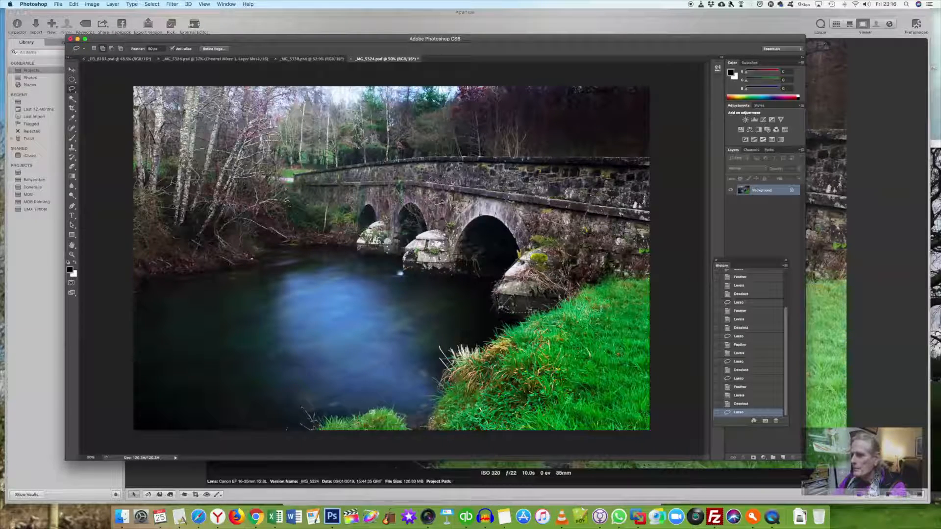
{"action": "right_click", "coordinate": [532, 270]}
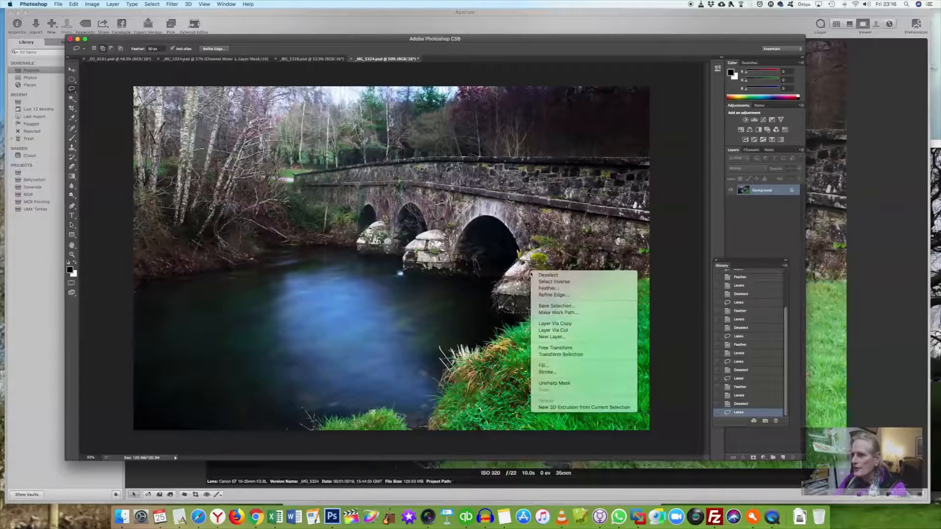
{"action": "left_click", "coordinate": [568, 287]}
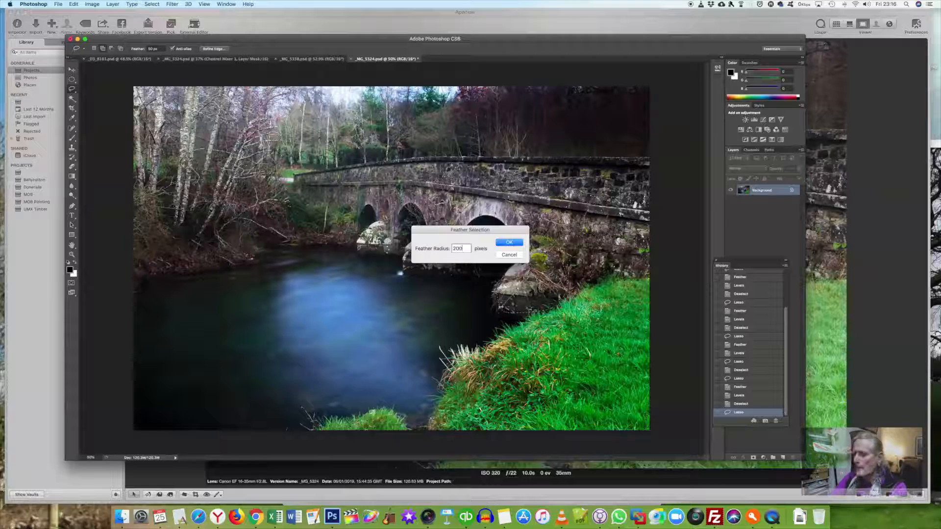
{"action": "key", "text": "Return"}
Try Levels on the selected stone footing with midtones 0.57 and white 230, comparing the preview on and off.
{"action": "key", "text": "super+l"}
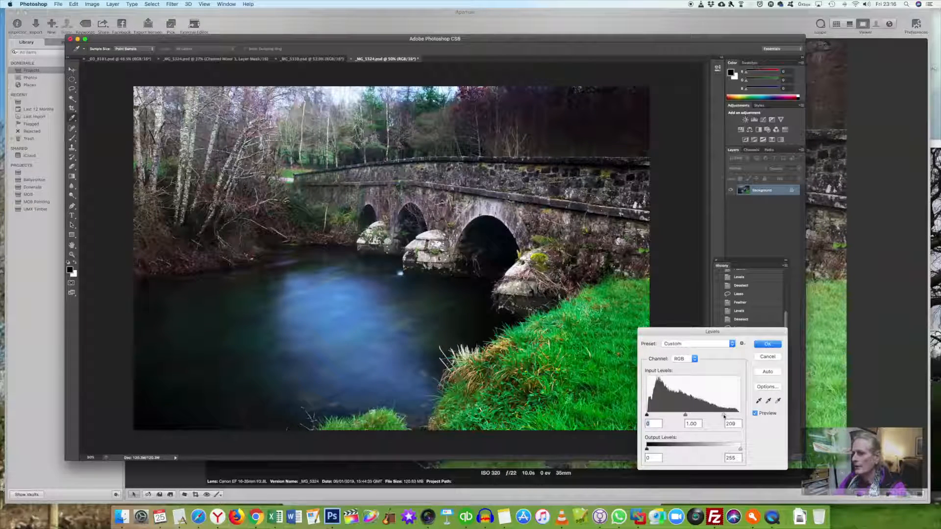
{"action": "left_click_drag", "start_coordinate": [723, 415], "coordinate": [722, 416]}
{"action": "left_click_drag", "start_coordinate": [647, 415], "coordinate": [699, 415]}
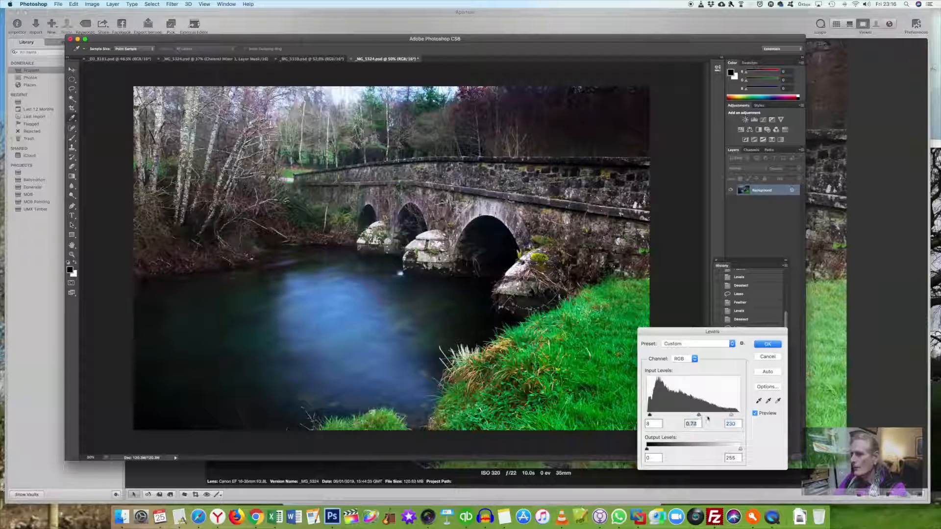
{"action": "left_click", "coordinate": [755, 414]}
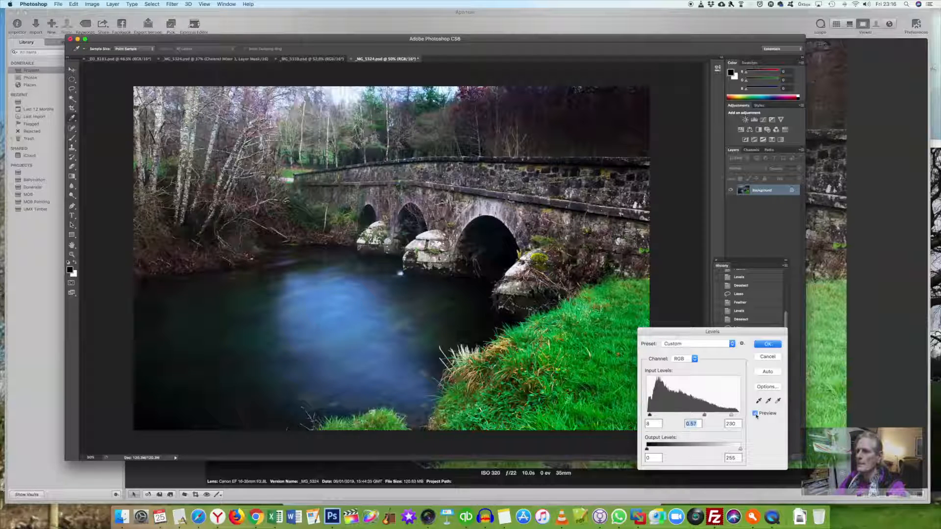
{"action": "left_click", "coordinate": [756, 415]}
{"action": "left_click", "coordinate": [755, 415]}
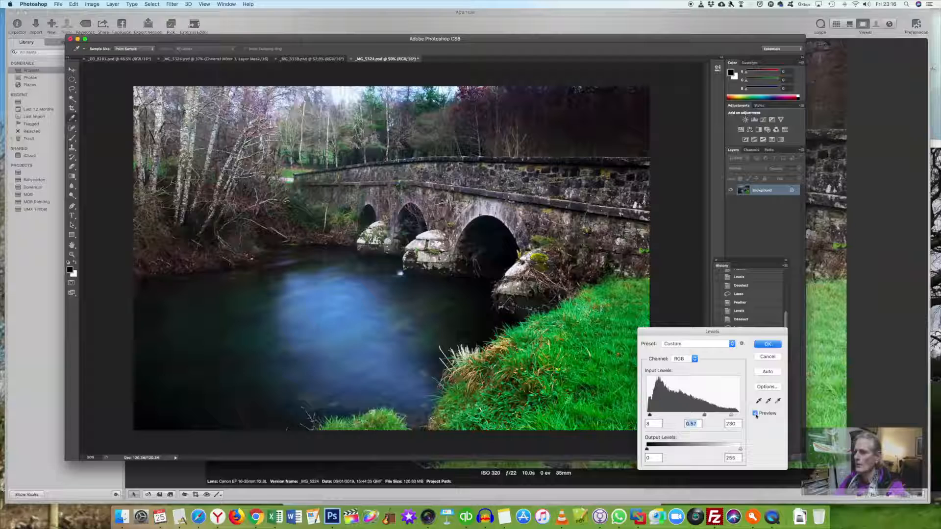
{"action": "left_click", "coordinate": [756, 415]}
{"action": "left_click", "coordinate": [755, 414]}
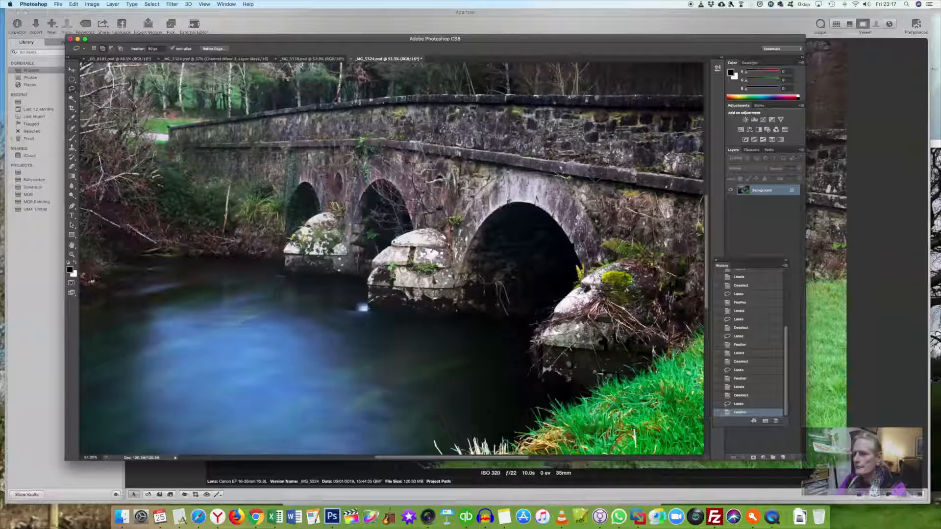
Lasso the stone footing between the main arch and the middle arch and feather the selection by 200 pixels.
{"action": "mouse_move", "coordinate": [373, 273]}
{"action": "left_mouse_down"}
{"action": "mouse_move", "coordinate": [375, 313]}
{"action": "mouse_move", "coordinate": [434, 318]}
{"action": "mouse_move", "coordinate": [461, 304]}
{"action": "mouse_move", "coordinate": [441, 245]}
{"action": "left_mouse_up"}
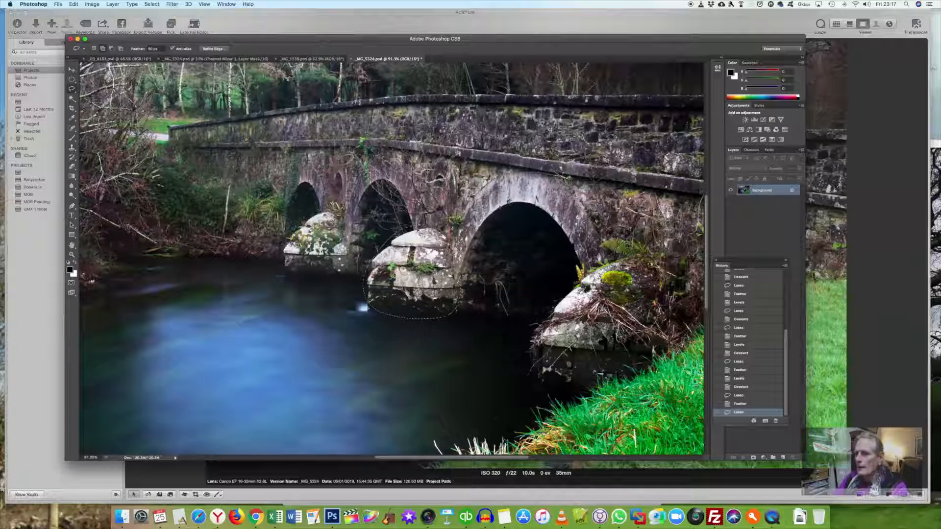
{"action": "right_click", "coordinate": [414, 257]}
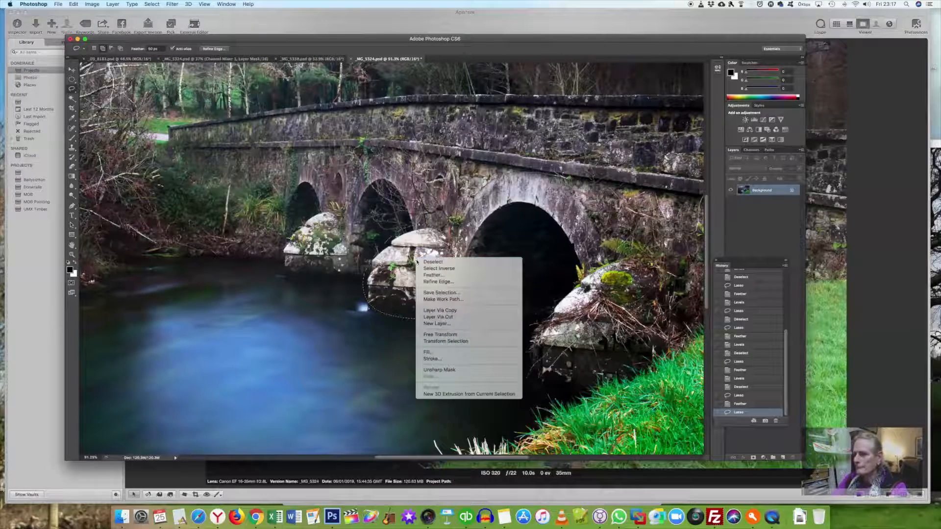
{"action": "left_click", "coordinate": [439, 268]}
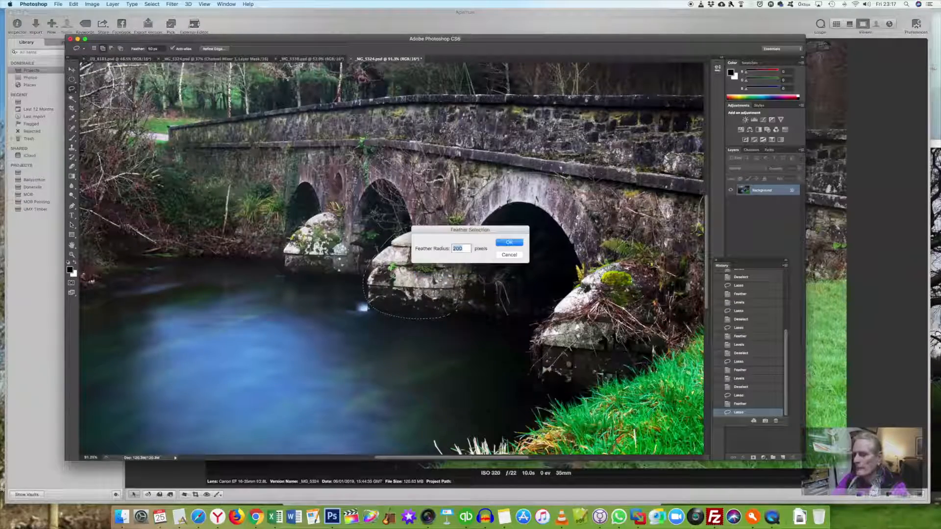
{"action": "left_click", "coordinate": [500, 243]}
Darken the selected middle footing with Levels at black 32, midtones 0.55 and white 244, and clear the selection.
{"action": "key", "text": "super+l"}
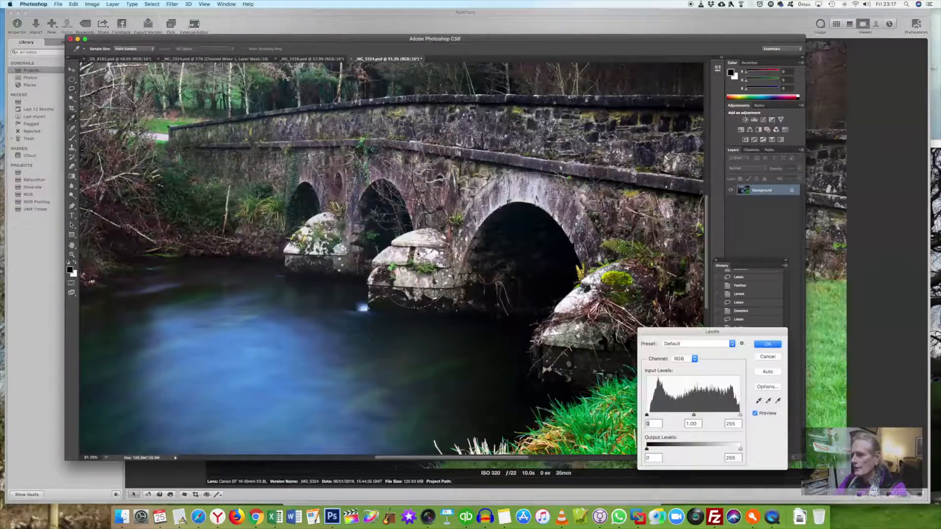
{"action": "left_click", "coordinate": [737, 415]}
{"action": "left_click_drag", "start_coordinate": [647, 416], "coordinate": [711, 416]}
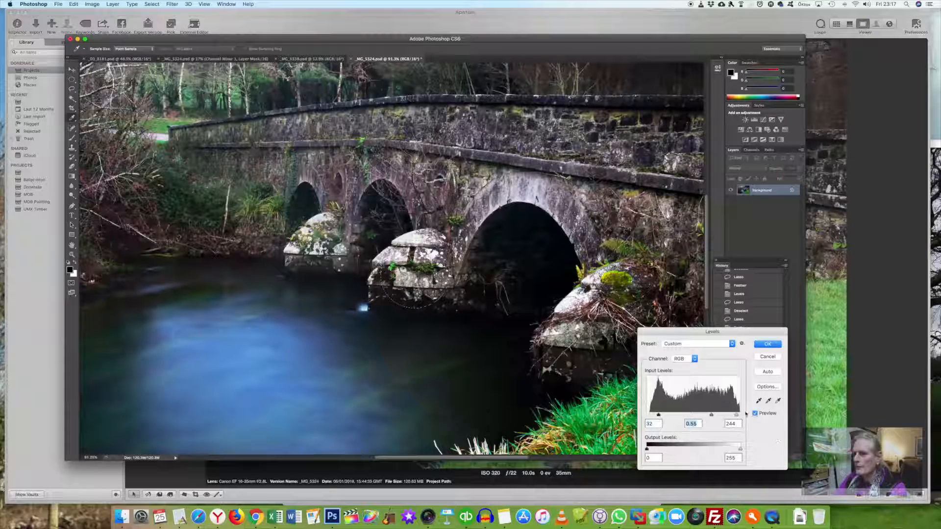
{"action": "left_click", "coordinate": [756, 414]}
{"action": "left_click", "coordinate": [755, 414]}
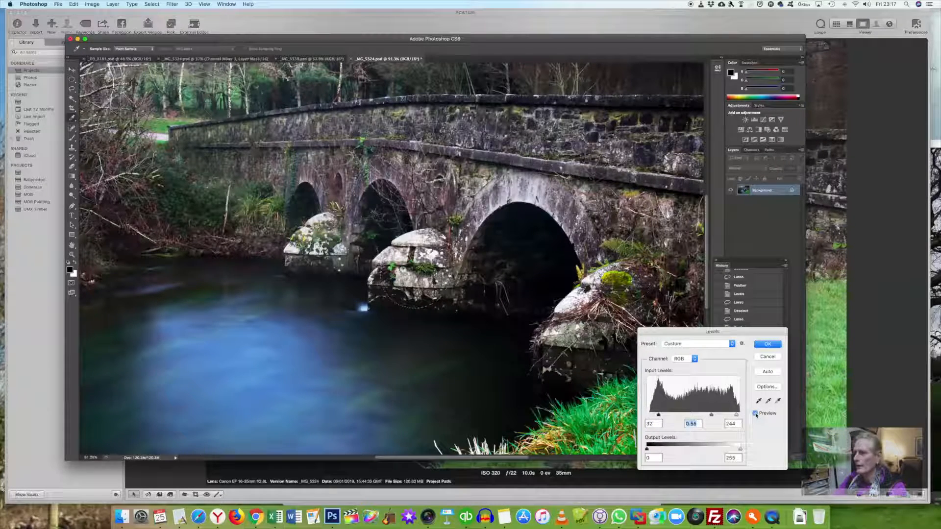
{"action": "left_click", "coordinate": [767, 344]}
{"action": "key", "text": "super+d"}
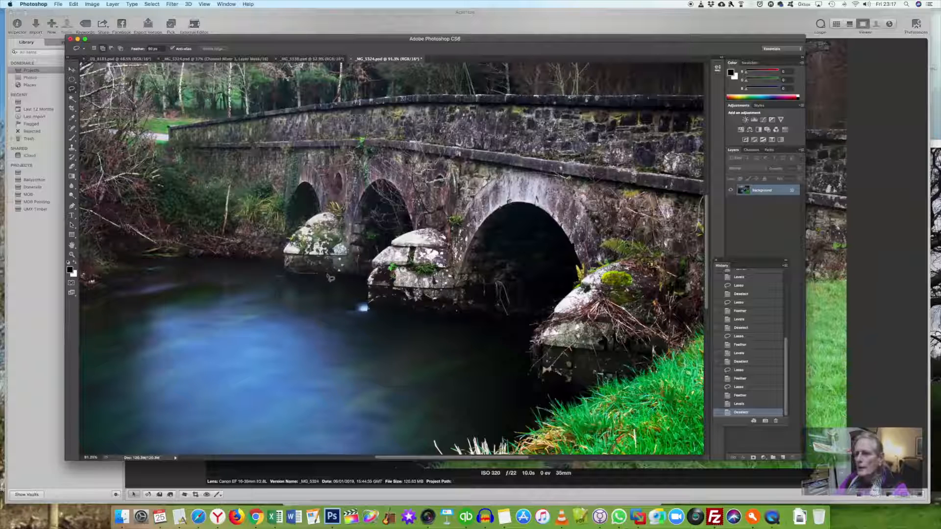
Lasso the waterline base of the farthest stone footing and feather the selection by 200 pixels.
{"action": "mouse_move", "coordinate": [352, 274]}
{"action": "left_mouse_down"}
{"action": "mouse_move", "coordinate": [354, 237]}
{"action": "mouse_move", "coordinate": [287, 251]}
{"action": "left_mouse_up"}
{"action": "right_click", "coordinate": [319, 238]}
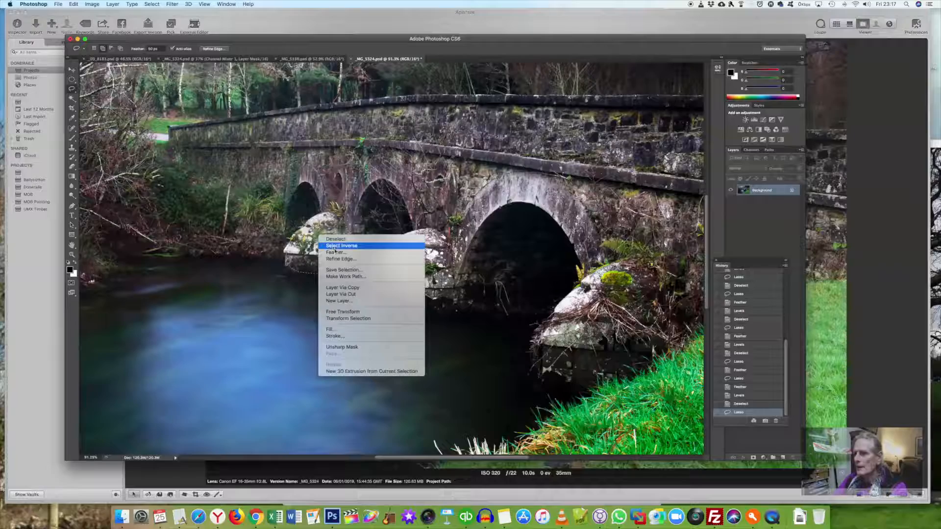
{"action": "left_click", "coordinate": [335, 252]}
{"action": "key", "text": "Return"}
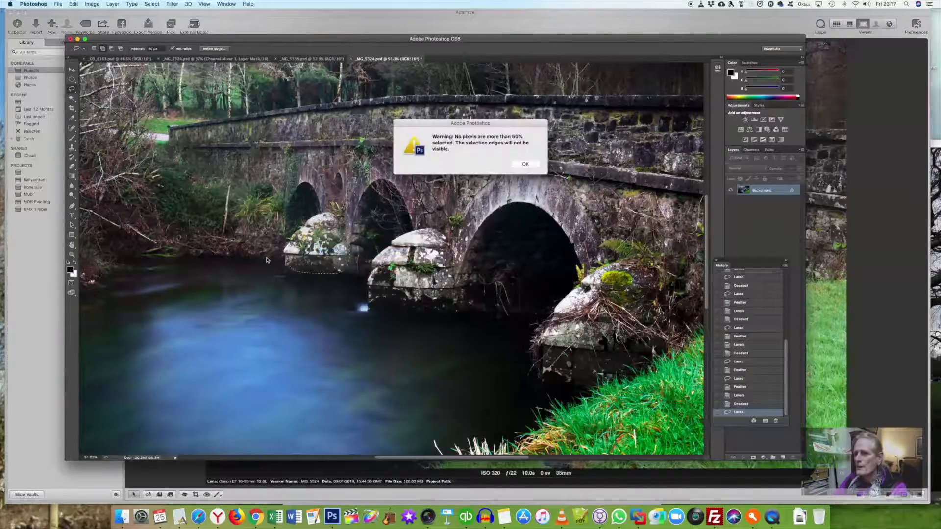
{"action": "key", "text": "Return"}
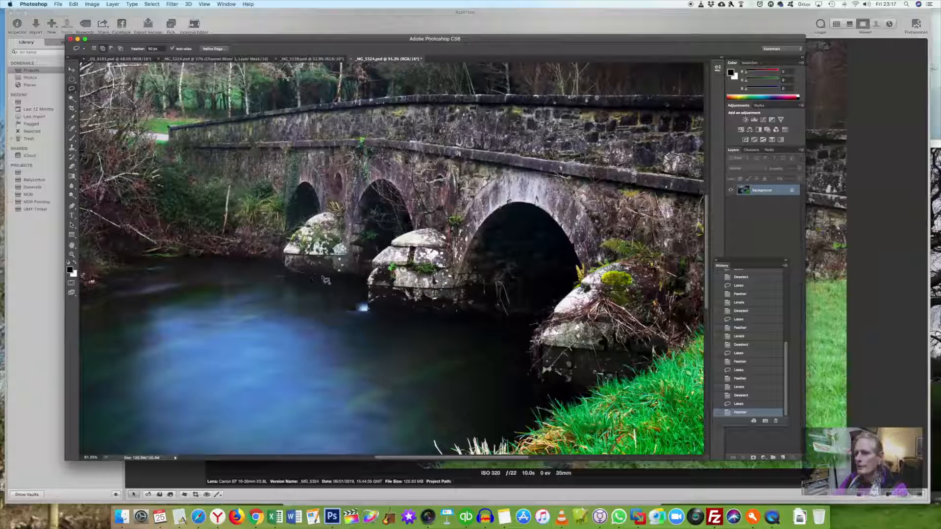
Lasso a larger area around the whole farthest stone footing, beside the smallest arch, and feather the selection by 200 pixels.
{"action": "left_click_drag", "start_coordinate": [354, 267], "coordinate": [290, 222]}
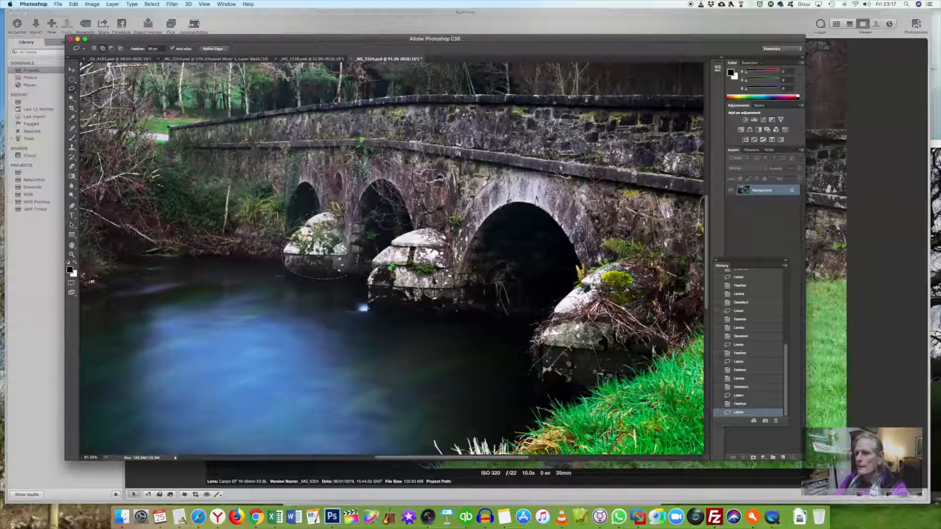
{"action": "right_click", "coordinate": [319, 236]}
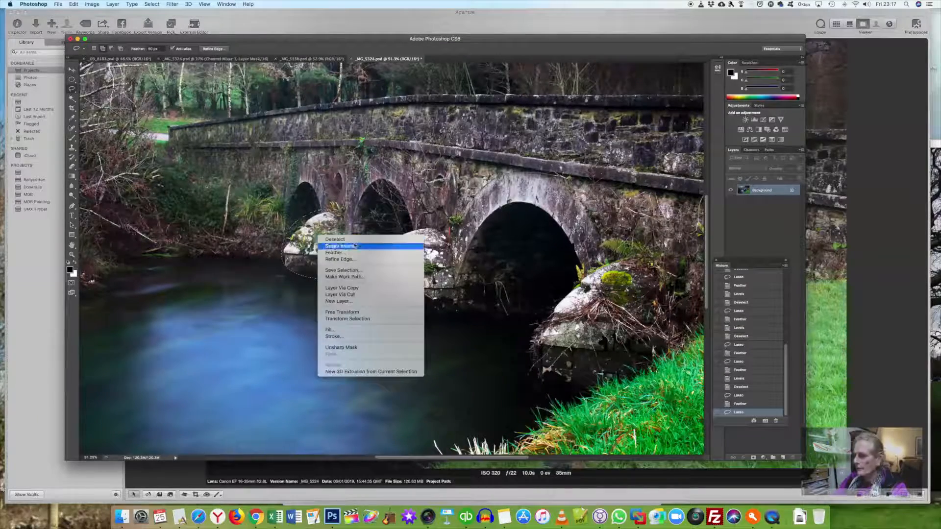
{"action": "left_click", "coordinate": [336, 253]}
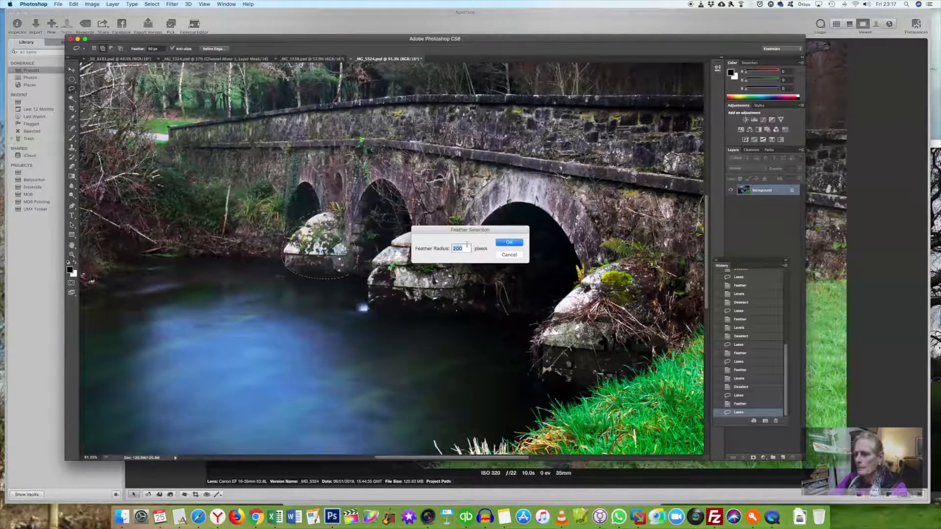
{"action": "key", "text": "Return"}
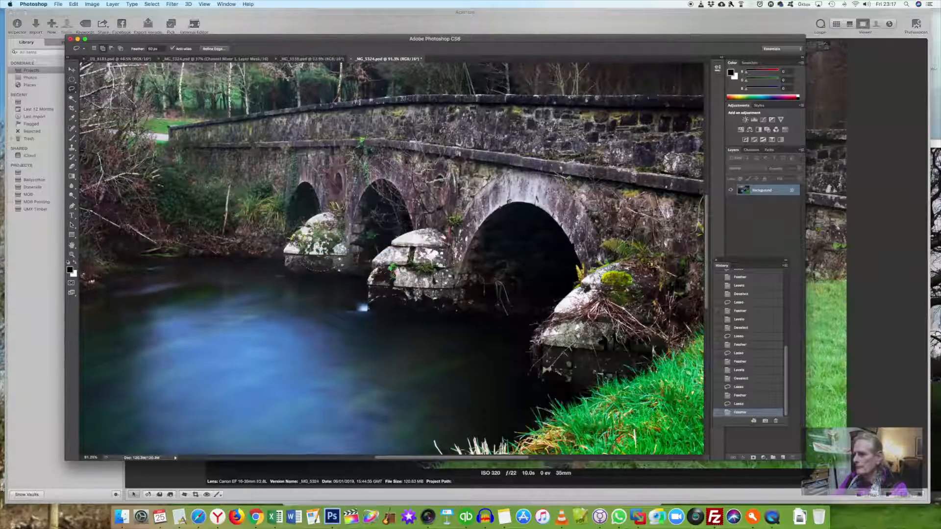
Increase the contrast of the selected far footing with Levels at black 26, midtones 0.87 and white 232, and clear the selection.
{"action": "key", "text": "super+l"}
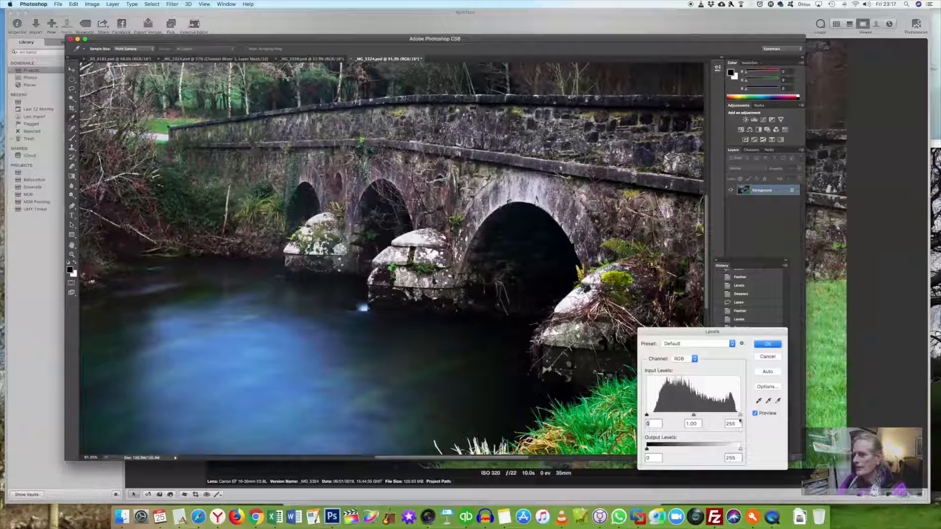
{"action": "left_click_drag", "start_coordinate": [740, 415], "coordinate": [732, 415]}
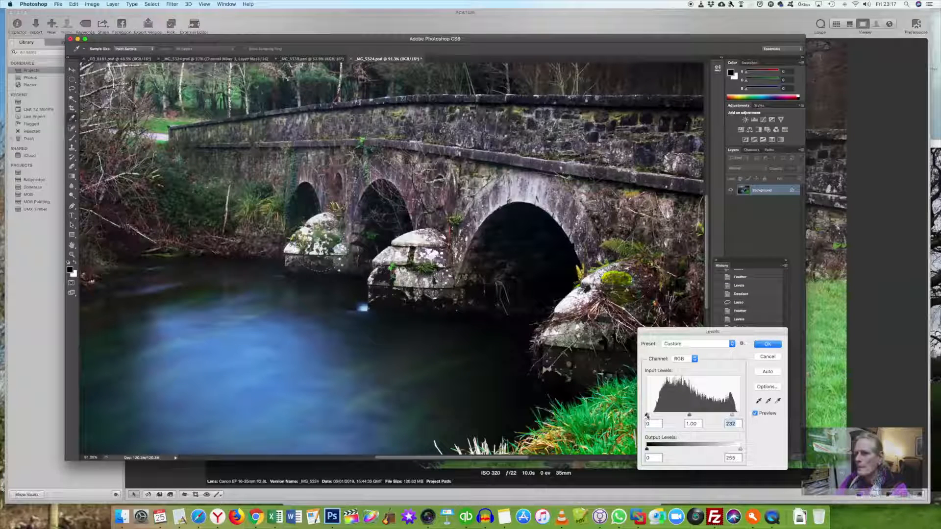
{"action": "left_click_drag", "start_coordinate": [647, 415], "coordinate": [694, 415]}
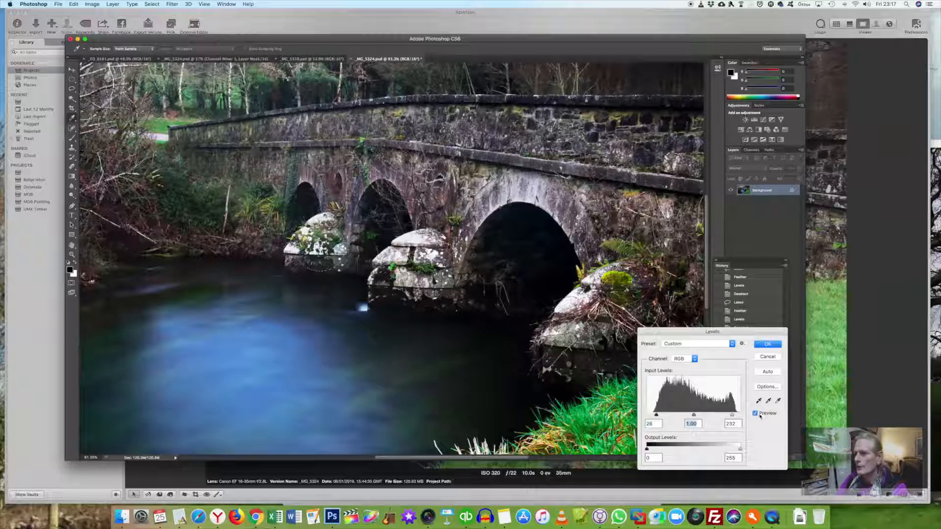
{"action": "left_click", "coordinate": [759, 415]}
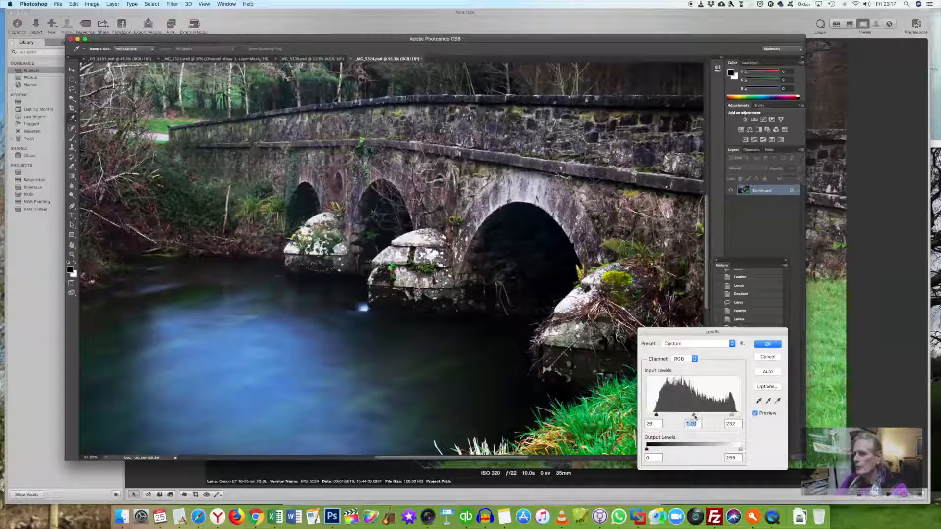
{"action": "left_click_drag", "start_coordinate": [698, 416], "coordinate": [700, 416]}
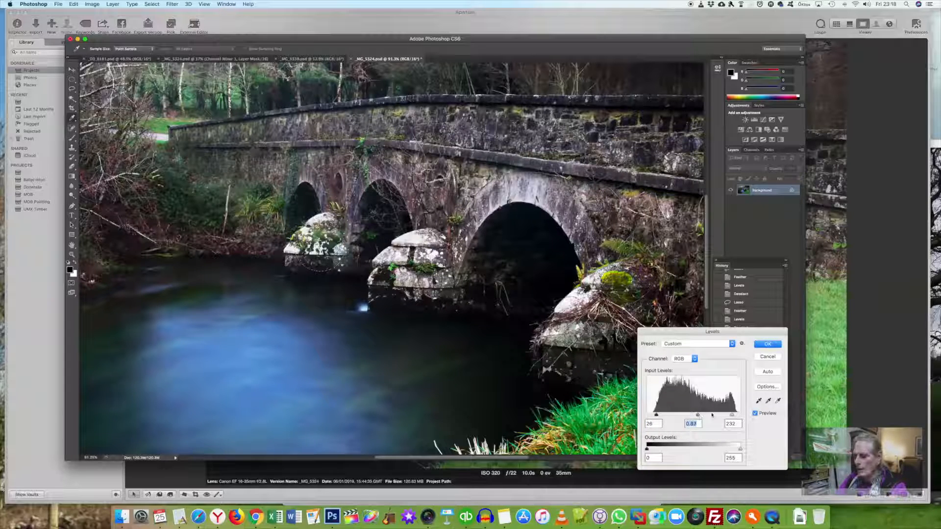
{"action": "left_click", "coordinate": [768, 344]}
{"action": "key", "text": "ctrl+d"}
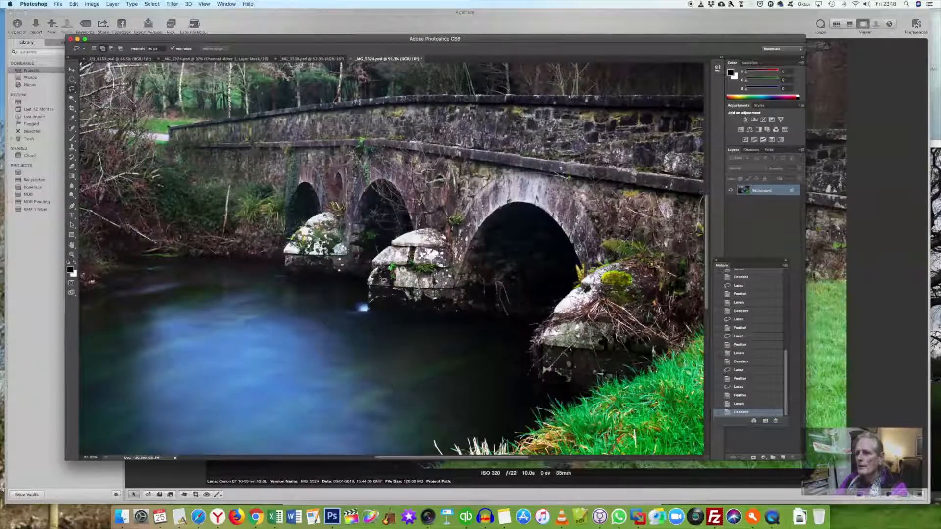
Crop the photo at its original ratio, trimming the trees and dark water at the far side and the foreground below.
{"action": "scroll", "coordinate": [380, 278], "scroll_direction": "down", "scroll_amount": 10}
{"action": "scroll", "coordinate": [380, 278], "scroll_direction": "up", "scroll_amount": 8}
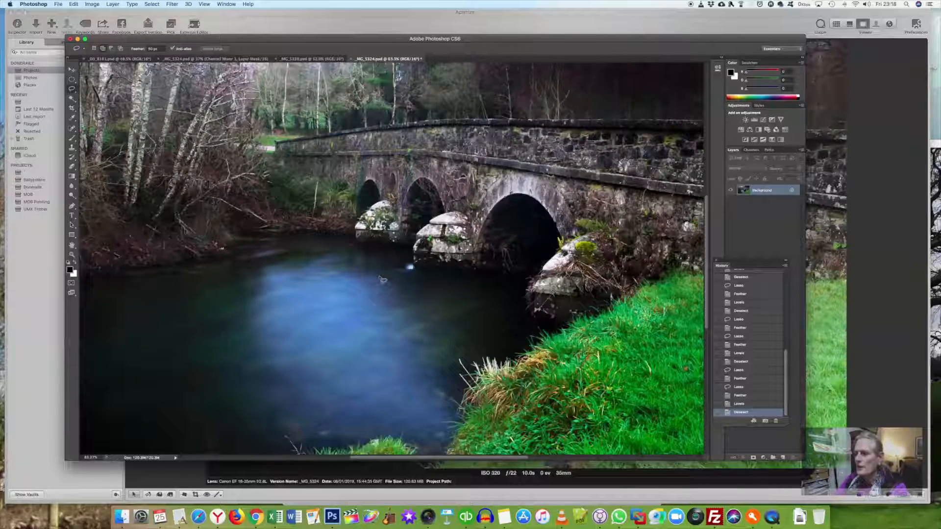
{"action": "scroll", "coordinate": [383, 279], "scroll_direction": "down", "scroll_amount": 2}
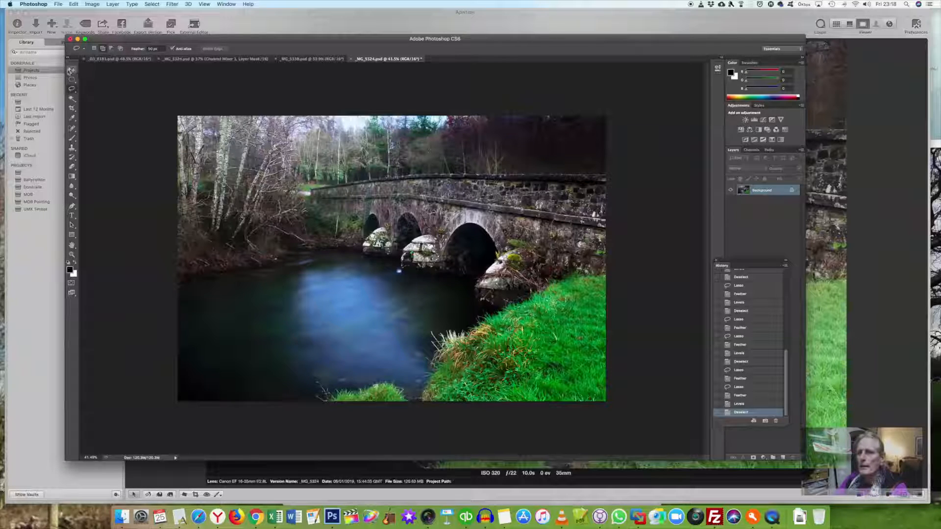
{"action": "left_click", "coordinate": [73, 108]}
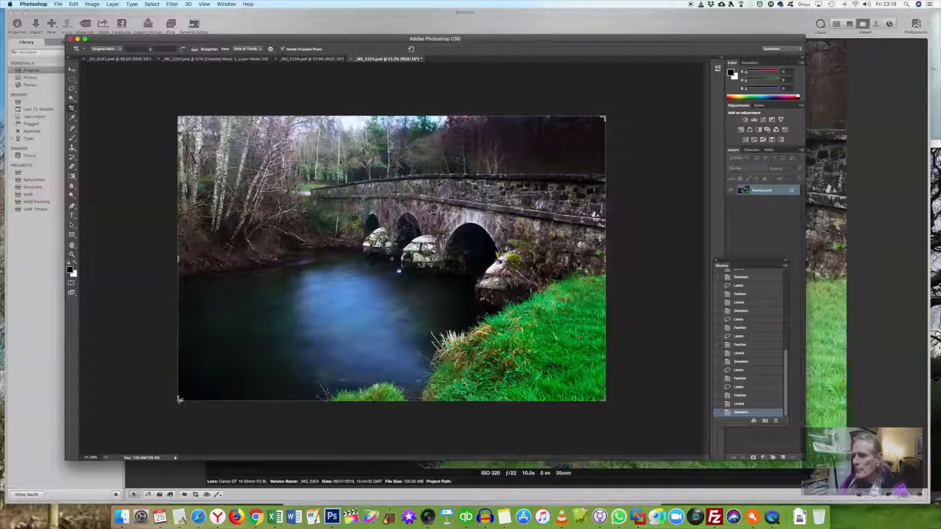
{"action": "left_click_drag", "start_coordinate": [180, 400], "coordinate": [227, 371]}
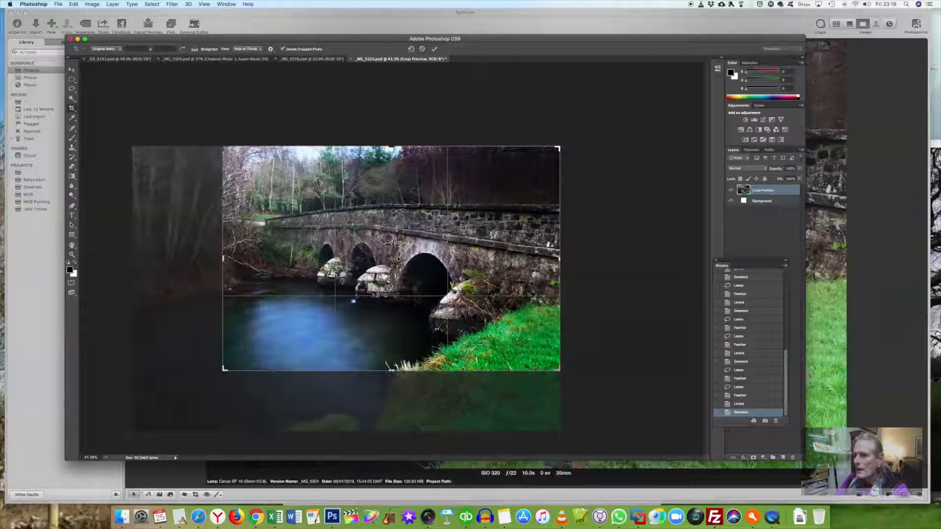
{"action": "left_click_drag", "start_coordinate": [420, 308], "coordinate": [440, 288]}
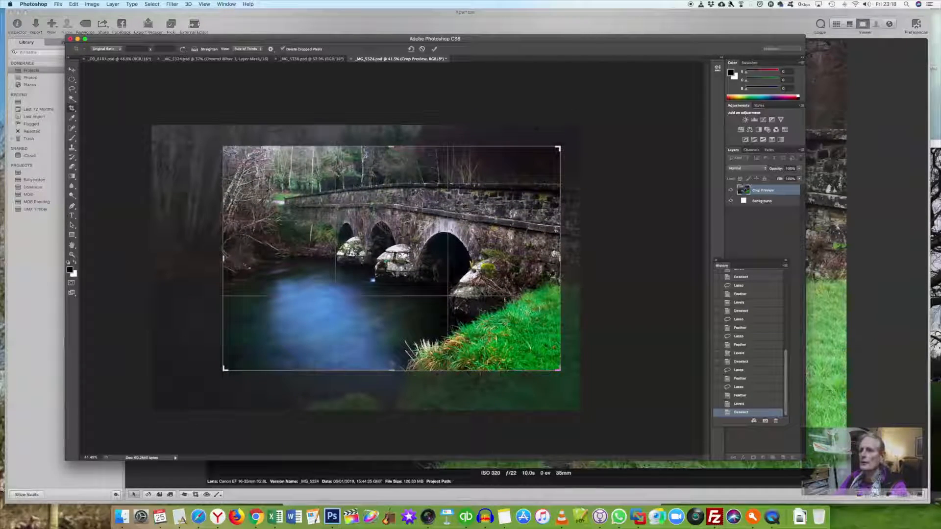
{"action": "left_click_drag", "start_coordinate": [224, 146], "coordinate": [215, 140]}
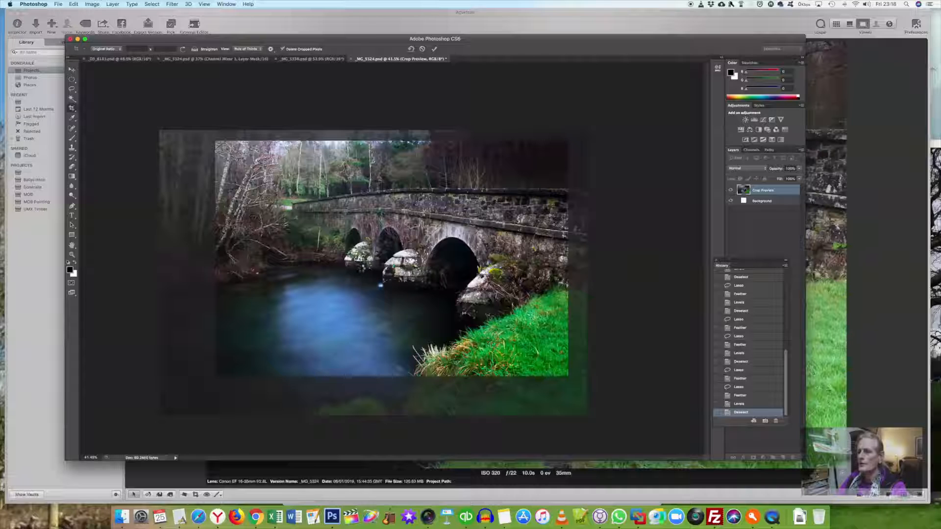
{"action": "key", "text": "Return"}
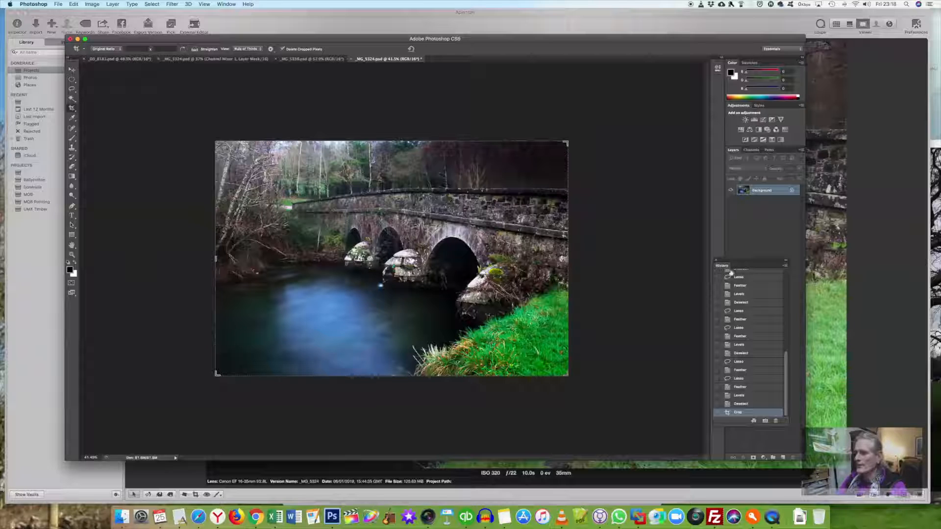
Take a history snapshot of the cropped photo and save that version after comparing it with the originally opened image.
{"action": "left_click", "coordinate": [766, 421]}
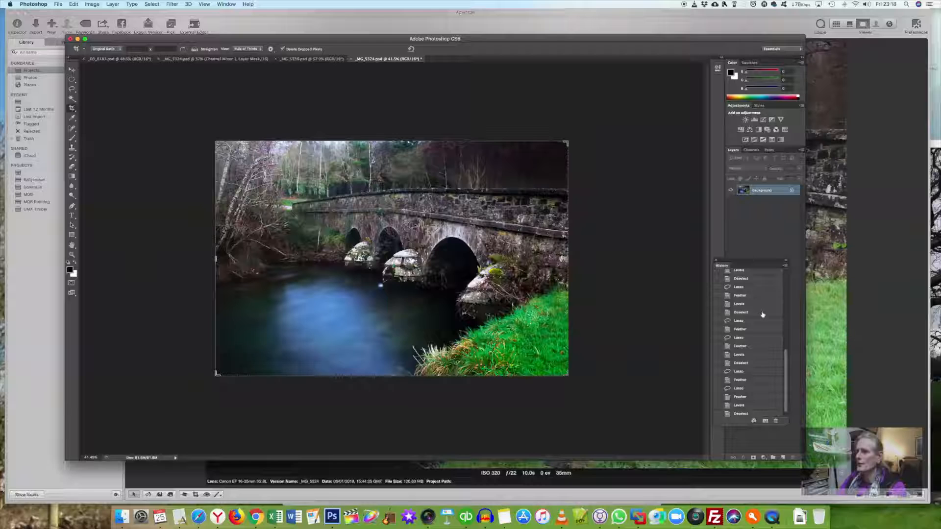
{"action": "scroll", "coordinate": [764, 324], "scroll_direction": "up", "scroll_amount": 10}
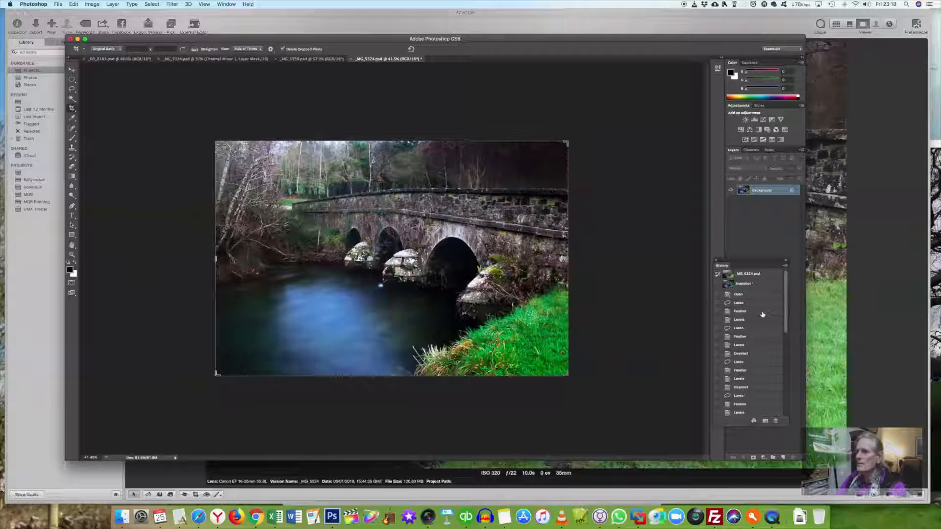
{"action": "left_click", "coordinate": [748, 275]}
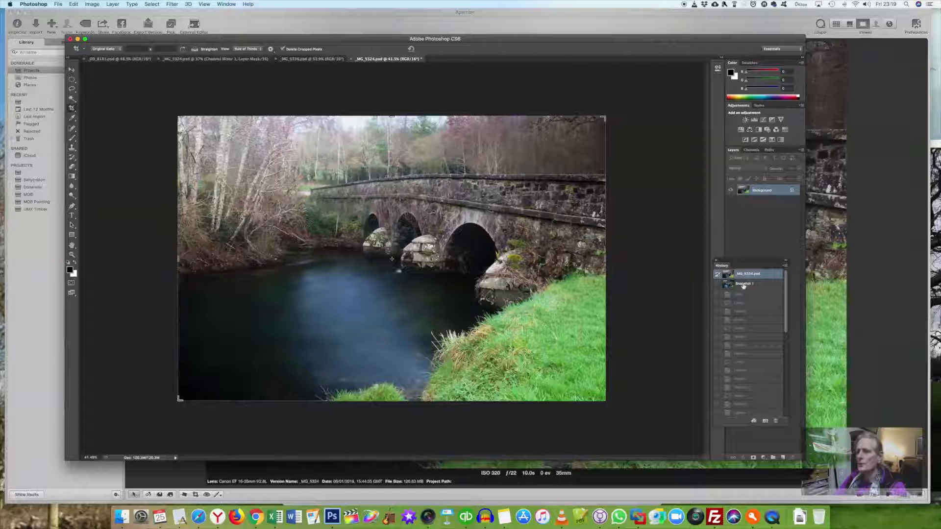
{"action": "left_click", "coordinate": [744, 286]}
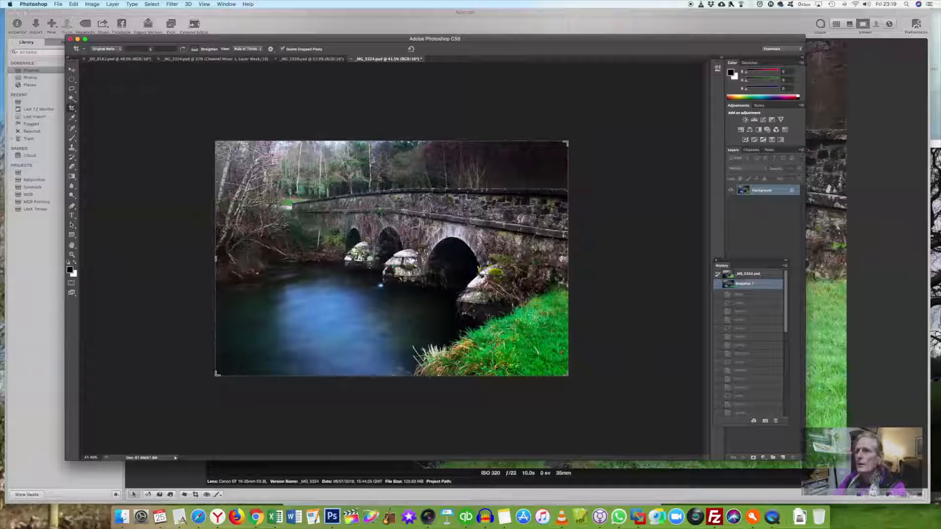
{"action": "key", "text": "super+s"}
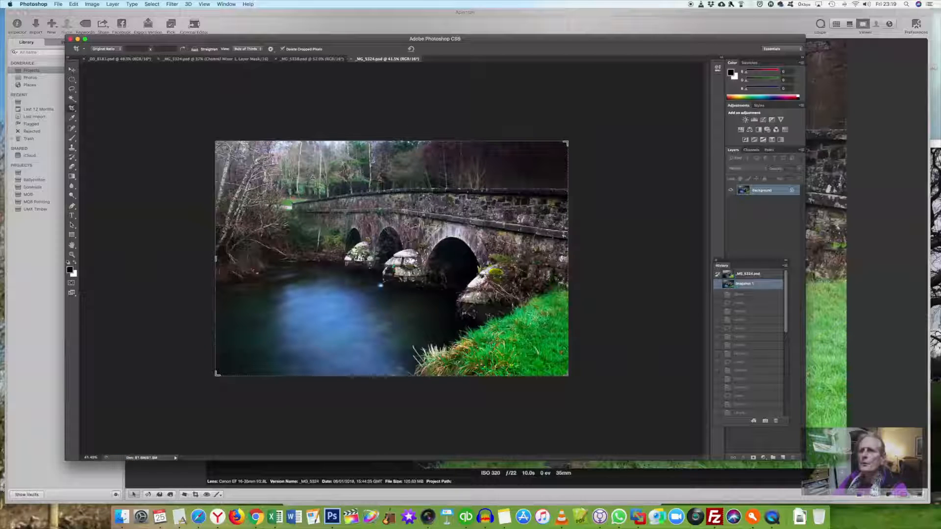
Add a Channel Mixer adjustment layer above the Background with the default name, Normal mode and 100% opacity.
{"action": "left_click", "coordinate": [112, 4]}
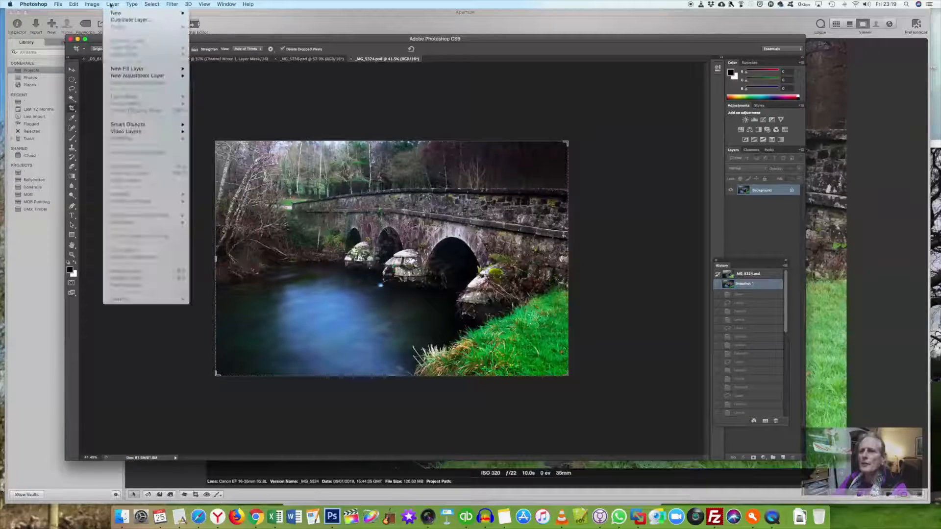
{"action": "mouse_move", "coordinate": [93, 4]}
{"action": "mouse_move", "coordinate": [103, 26]}
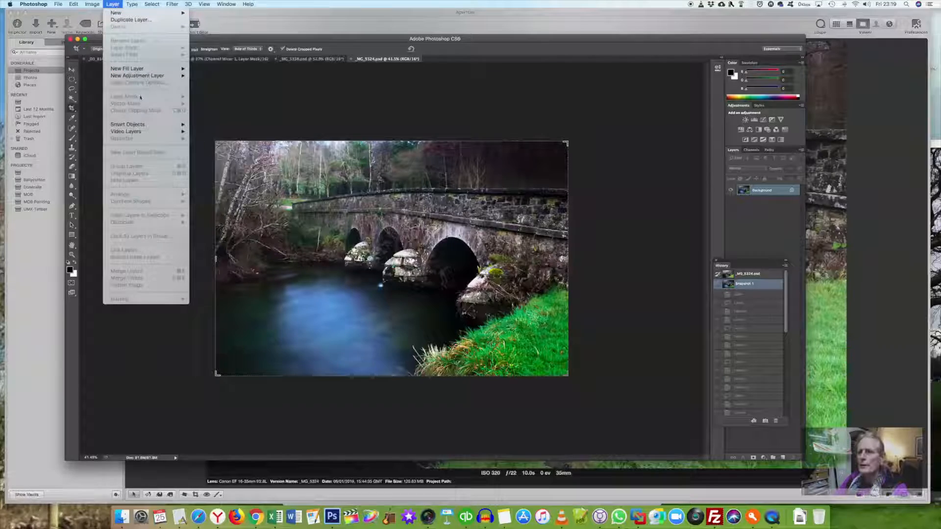
{"action": "mouse_move", "coordinate": [141, 77]}
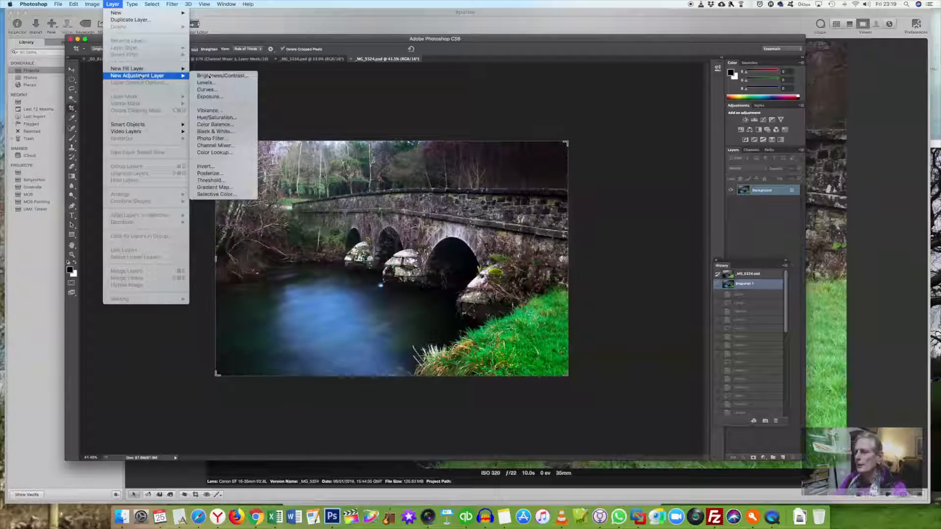
{"action": "left_click", "coordinate": [230, 145]}
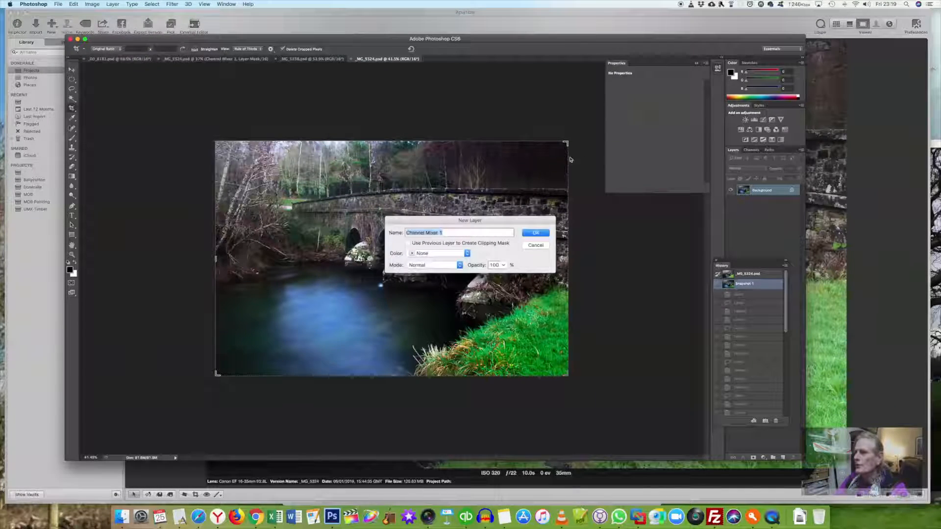
{"action": "left_click", "coordinate": [536, 232]}
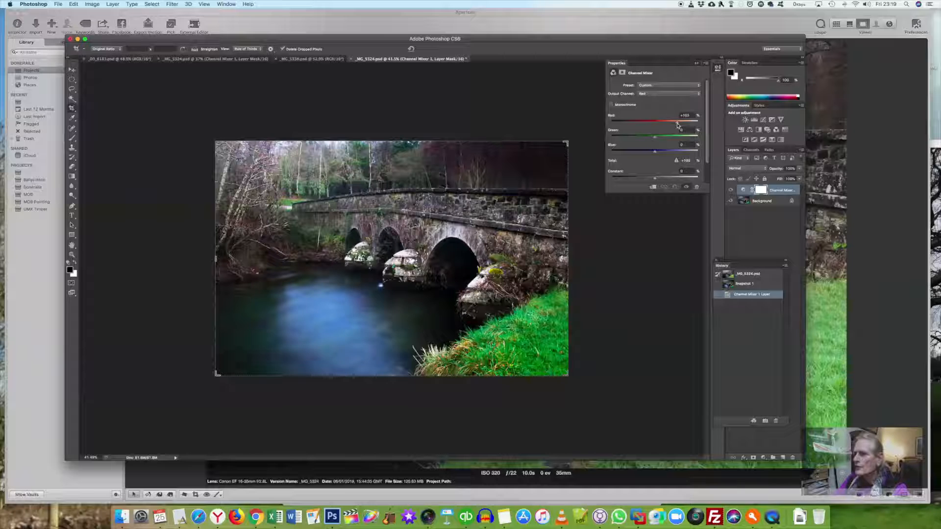
Raise Red slightly above +100% in the Channel Mixer's Red output channel, fine-tune Constant, and hide the adjustment layer to compare.
{"action": "left_click_drag", "start_coordinate": [678, 125], "coordinate": [678, 126]}
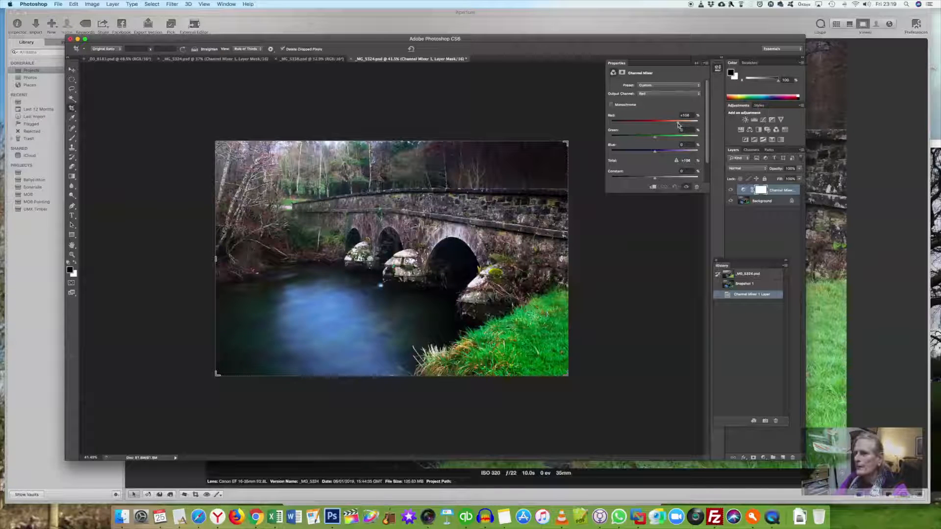
{"action": "left_click_drag", "start_coordinate": [679, 125], "coordinate": [655, 139]}
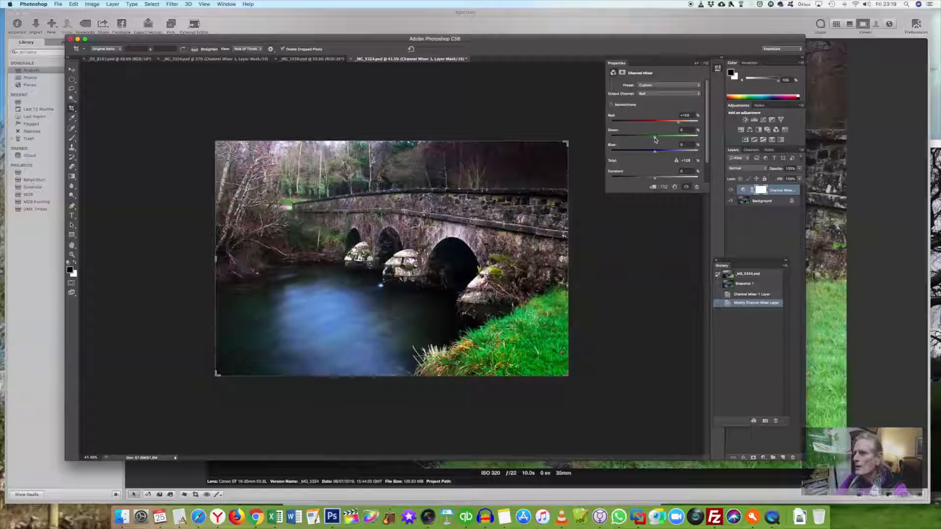
{"action": "left_click_drag", "start_coordinate": [655, 179], "coordinate": [654, 181]}
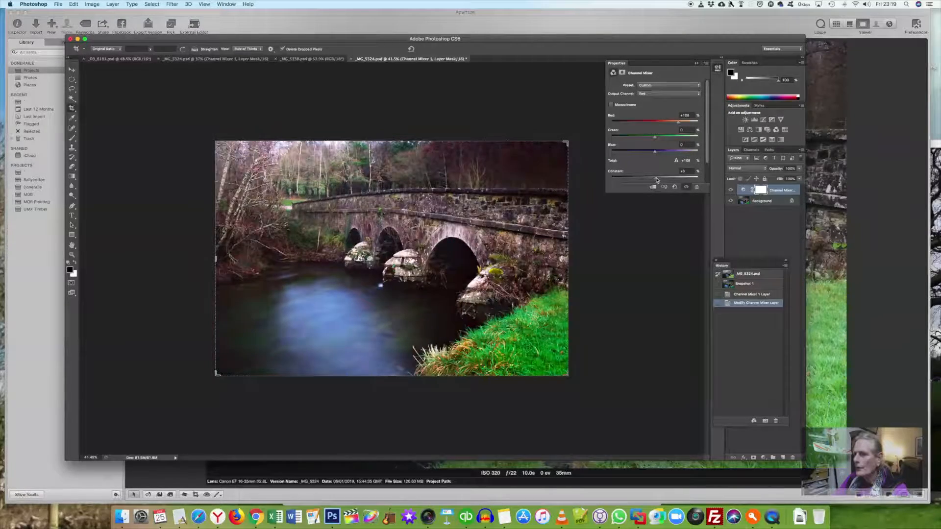
{"action": "left_click_drag", "start_coordinate": [654, 181], "coordinate": [655, 181]}
{"action": "left_click", "coordinate": [740, 181]}
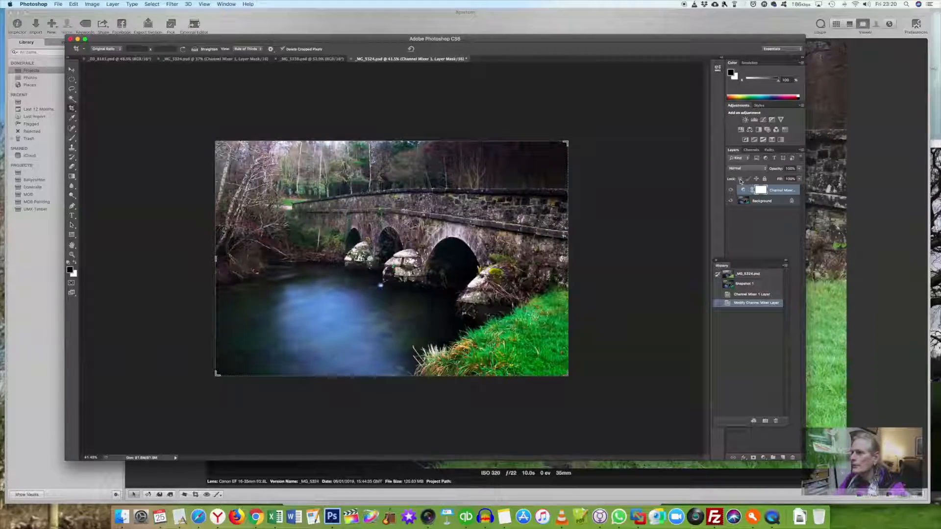
{"action": "left_click", "coordinate": [731, 190]}
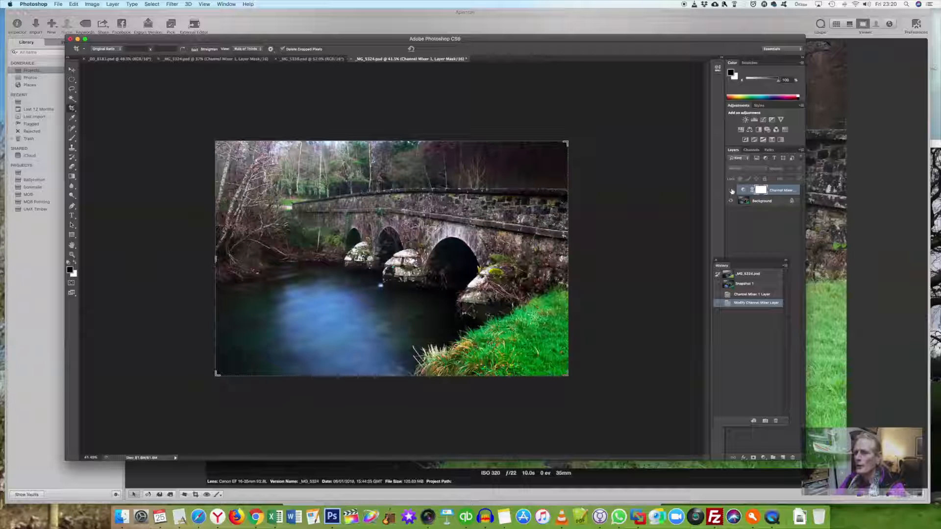
Compare the bridge photo with and without the Channel Mixer layer, leave the layer visible and save the file.
{"action": "left_click", "coordinate": [731, 190]}
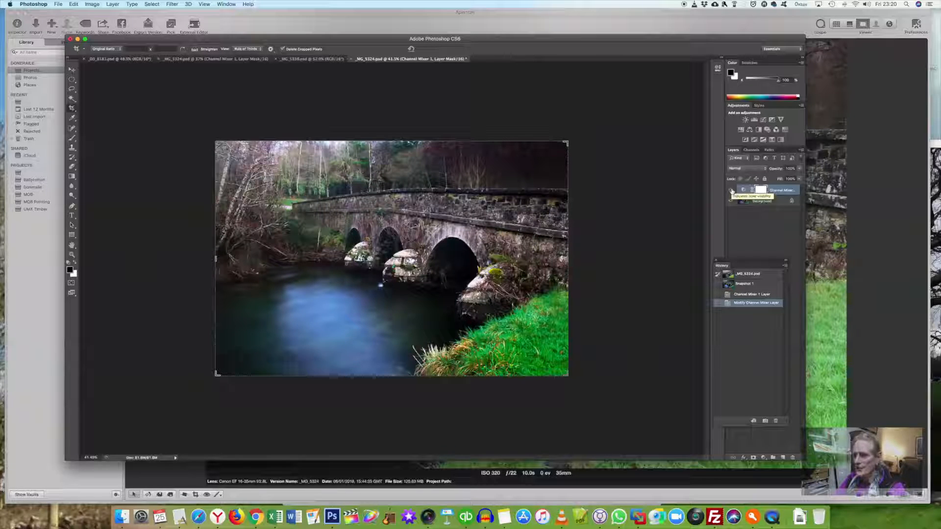
{"action": "left_click", "coordinate": [732, 190]}
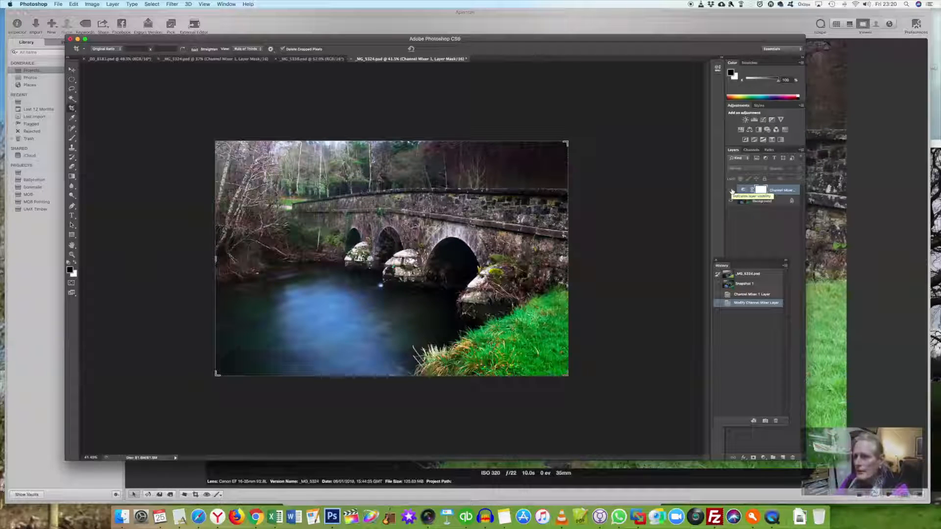
{"action": "left_click", "coordinate": [731, 190]}
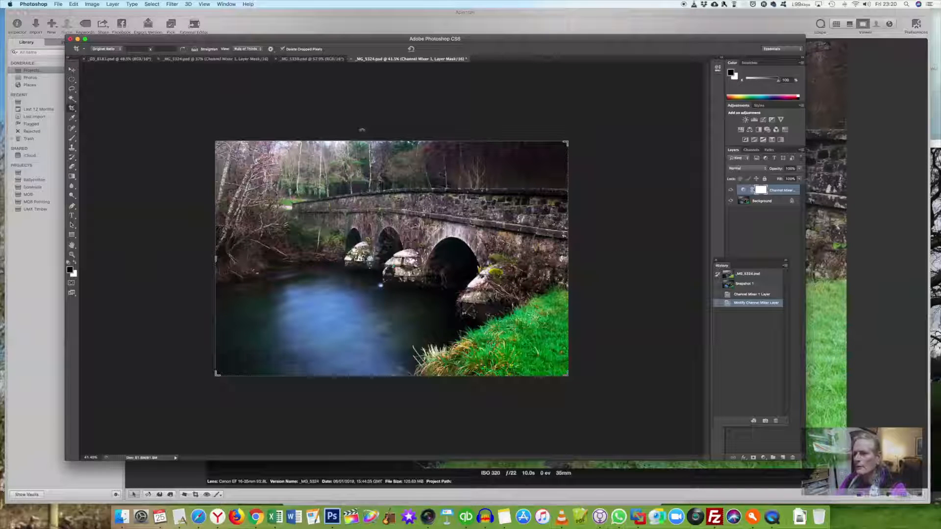
{"action": "key", "text": "super+s"}
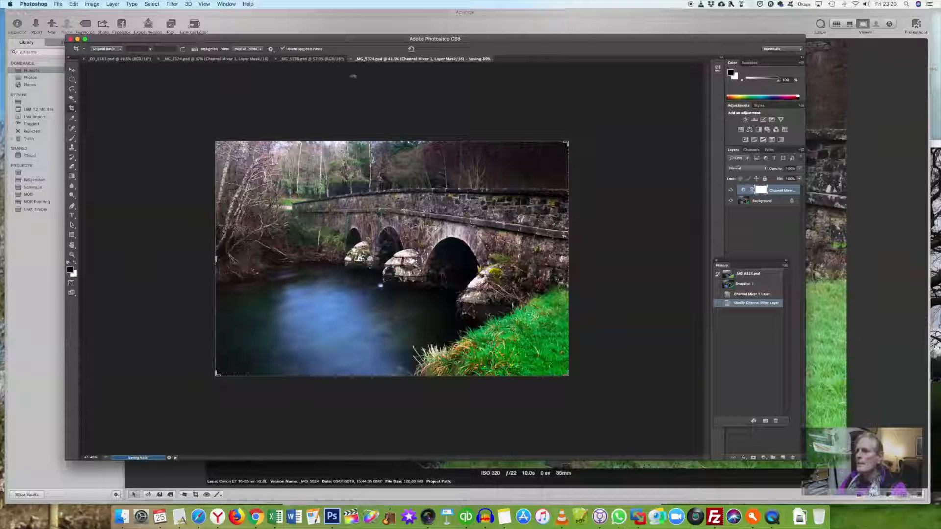
Switch to Aperture and open the original RAW version of _MG_5324 from the thumbnail grid at full view.
{"action": "key", "text": "super+Tab"}
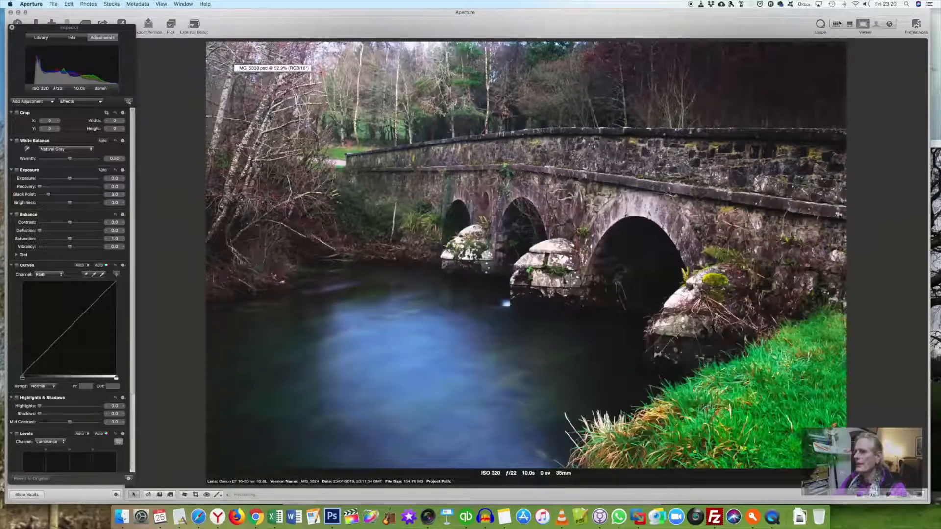
{"action": "left_click", "coordinate": [836, 24]}
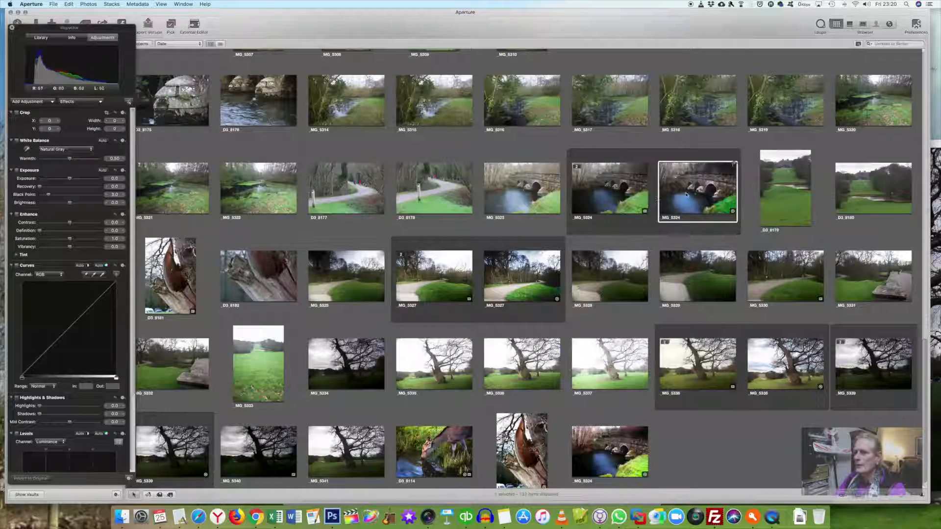
{"action": "left_click", "coordinate": [600, 198]}
{"action": "double_click", "coordinate": [601, 198]}
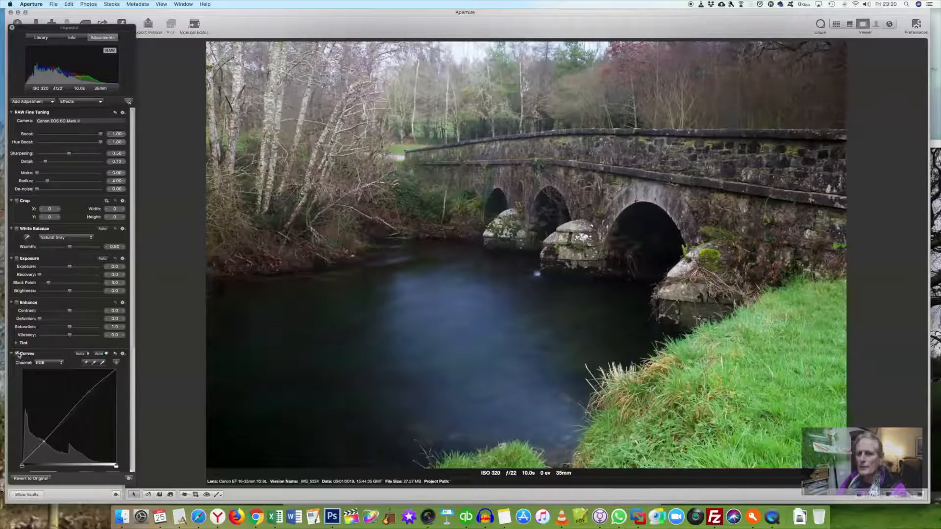
Turn off the Curves and Levels adjustments on the RAW bridge photo.
{"action": "left_click", "coordinate": [17, 354]}
{"action": "scroll", "coordinate": [110, 363], "scroll_direction": "down", "scroll_amount": 2}
{"action": "scroll", "coordinate": [110, 363], "scroll_direction": "down", "scroll_amount": 10}
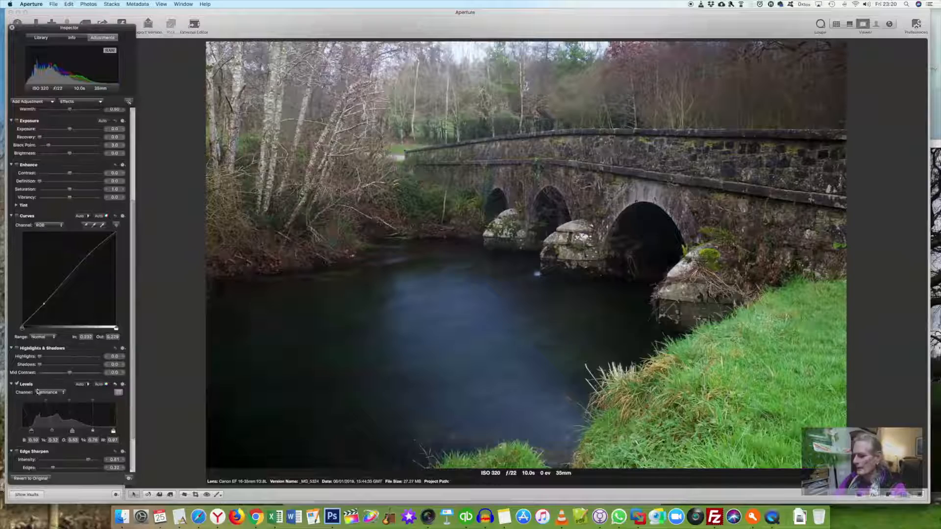
{"action": "left_click", "coordinate": [18, 384]}
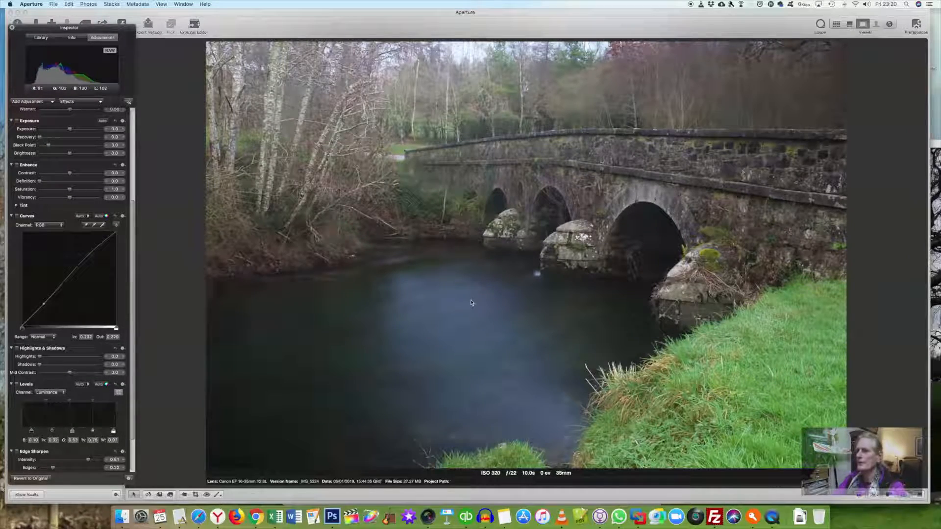
Compare the newly edited bridge photo with the RAW original and the older uncropped edit, ending on the cropped version.
{"action": "key", "text": "Right"}
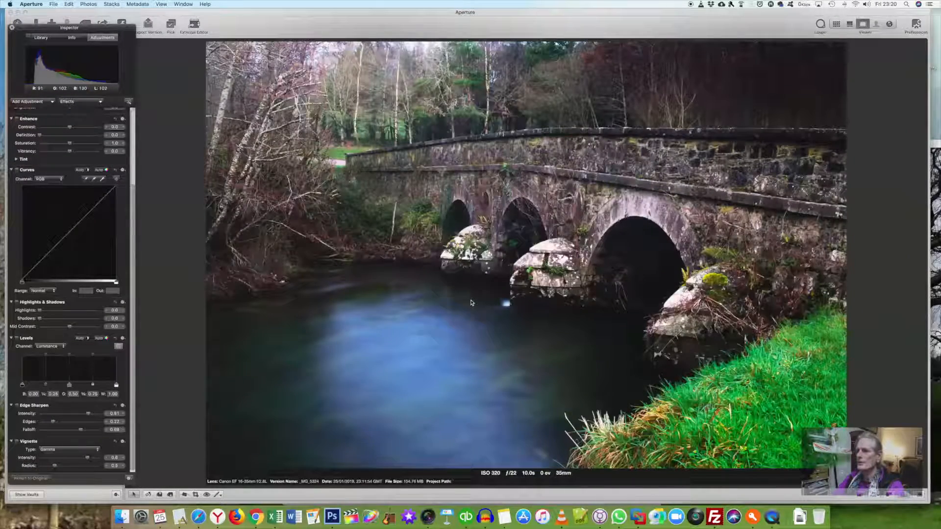
{"action": "key", "text": "Right"}
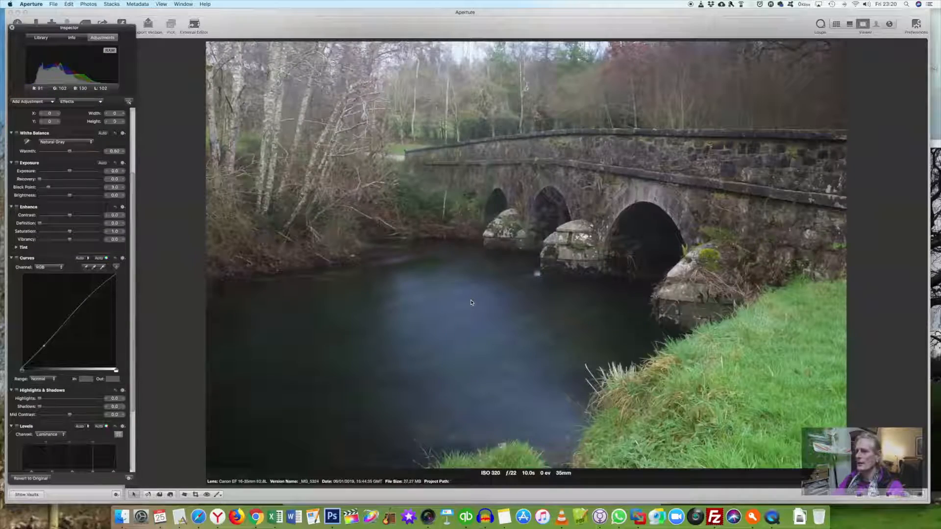
{"action": "key", "text": "Left"}
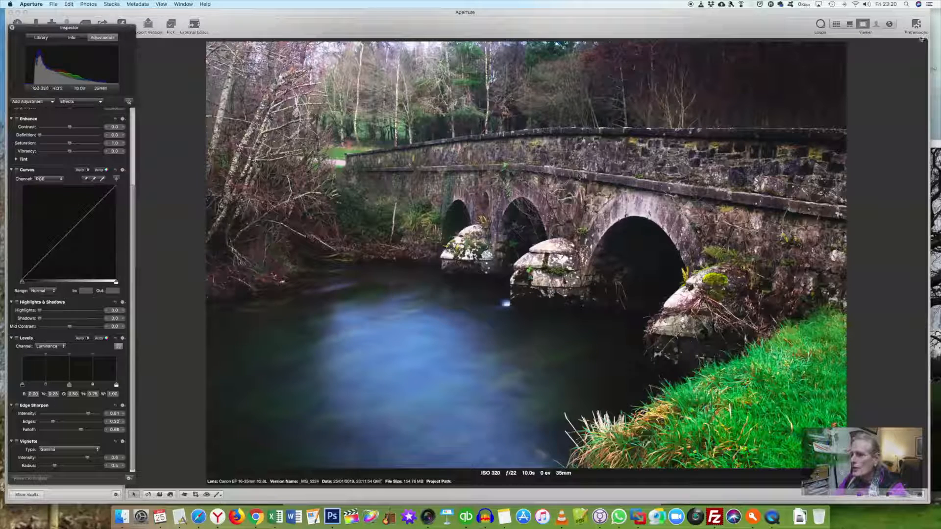
{"action": "left_click", "coordinate": [836, 24]}
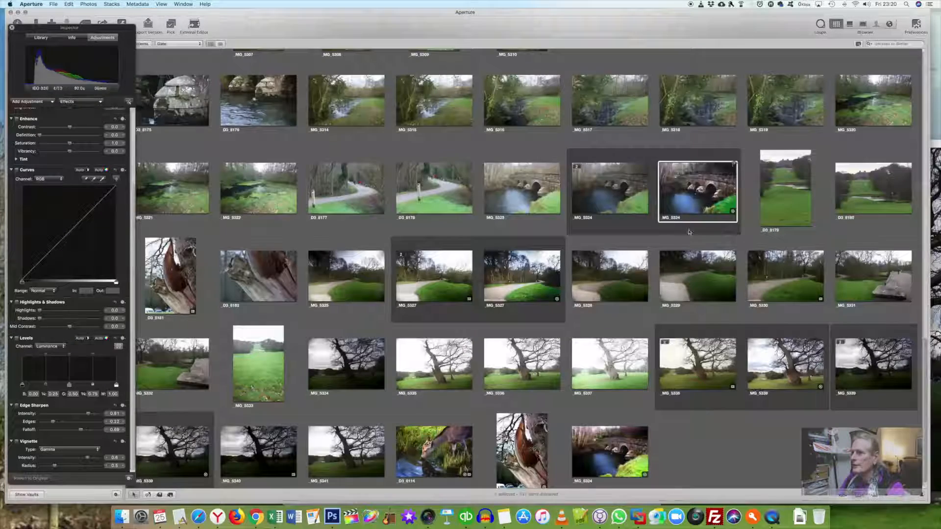
{"action": "left_click", "coordinate": [617, 455]}
{"action": "double_click", "coordinate": [617, 455]}
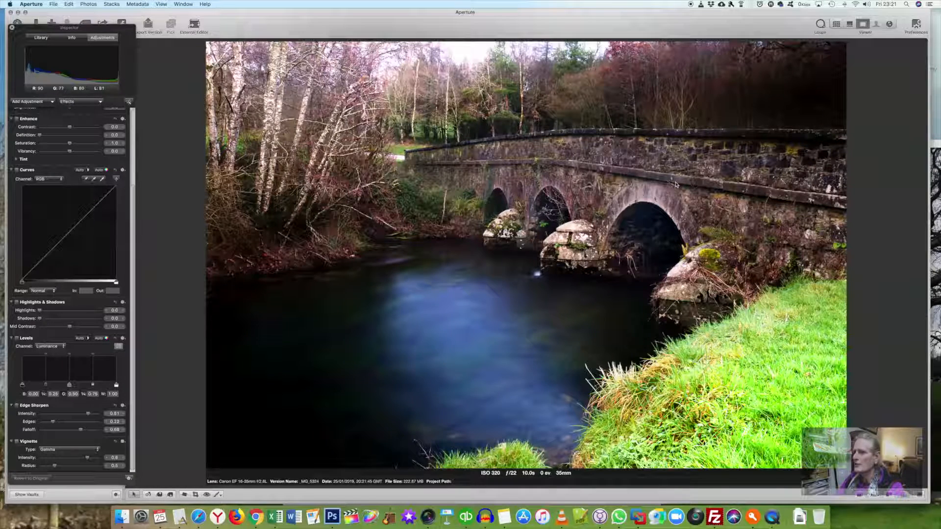
{"action": "left_click", "coordinate": [836, 24]}
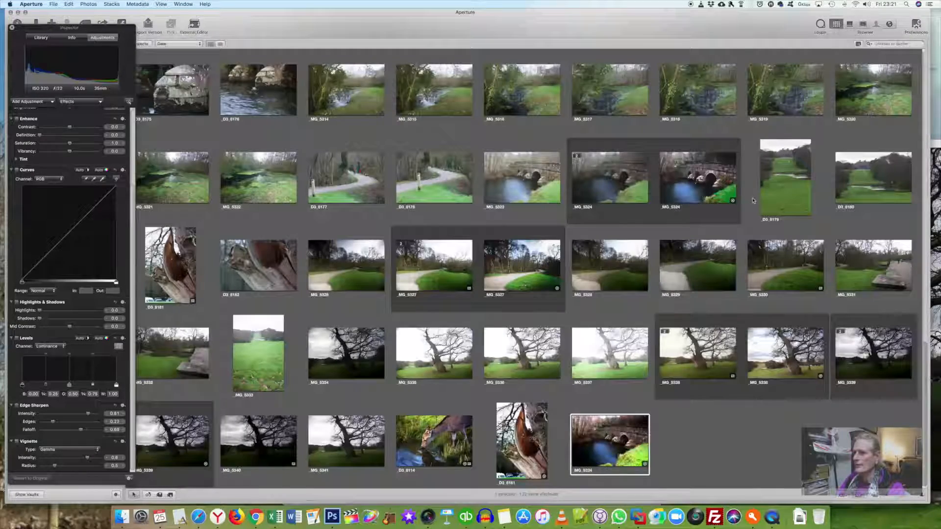
{"action": "double_click", "coordinate": [694, 199]}
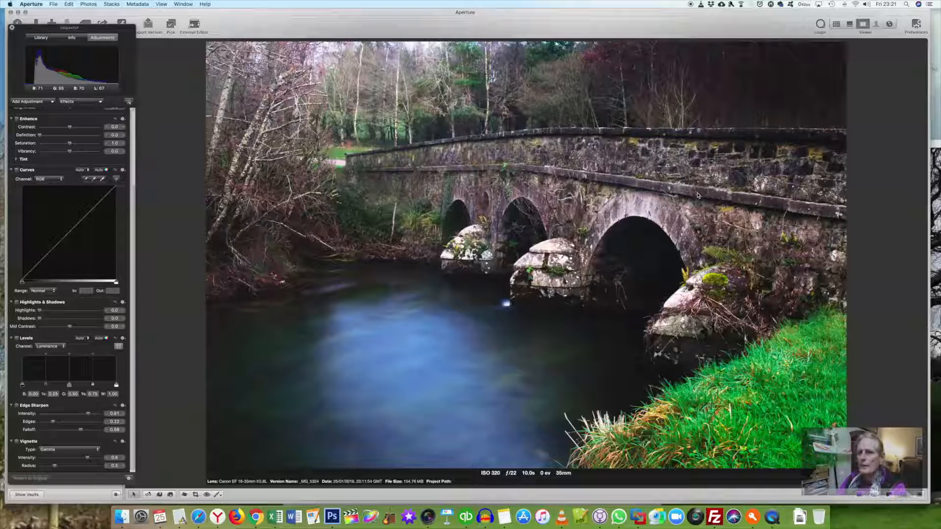
In the cropped photo's Exposure adjustment, set Exposure to -0.06 and Recovery to 0.14, and lower Black Point slightly below zero.
{"action": "scroll", "coordinate": [133, 120], "scroll_direction": "up", "scroll_amount": 5}
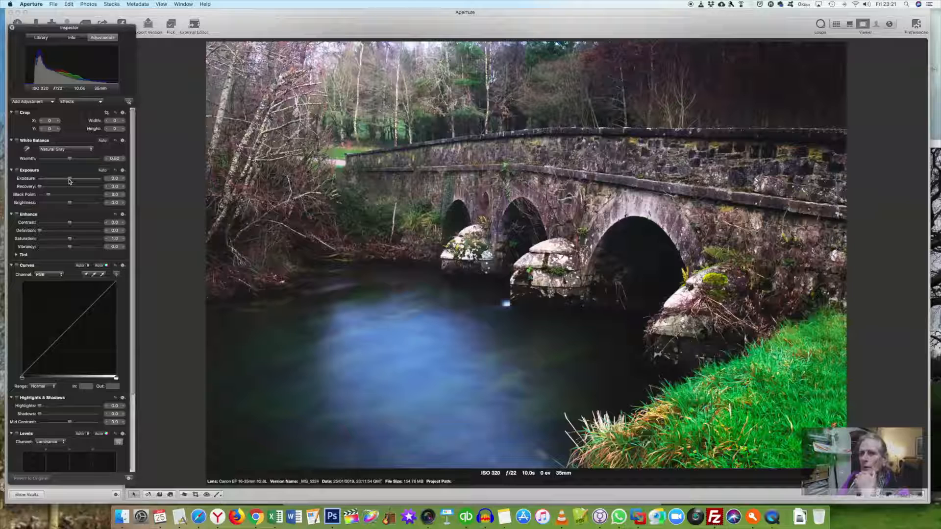
{"action": "left_click_drag", "start_coordinate": [69, 179], "coordinate": [67, 180]}
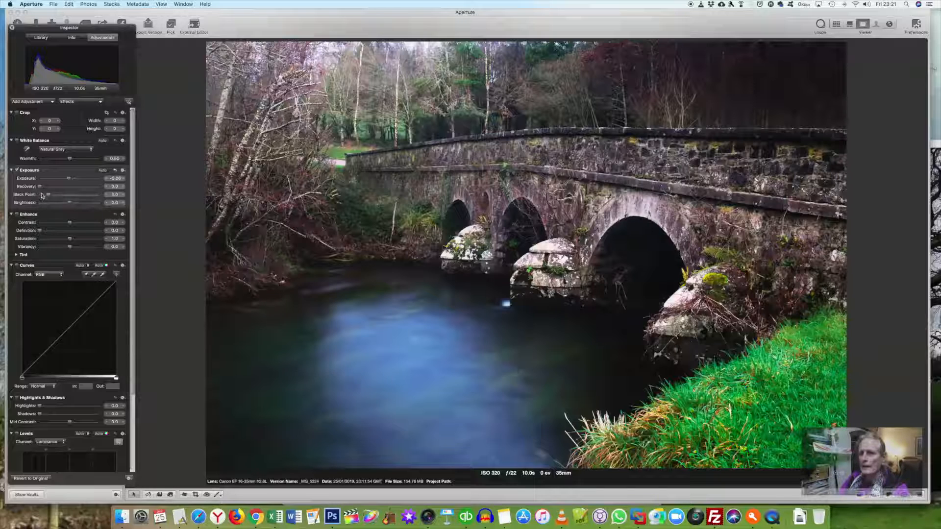
{"action": "left_click_drag", "start_coordinate": [51, 196], "coordinate": [51, 199]}
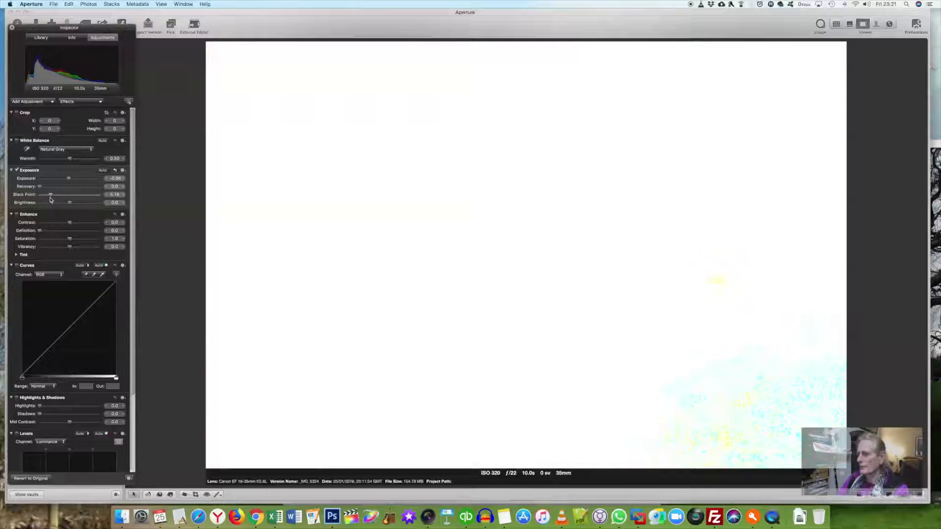
{"action": "left_click_drag", "start_coordinate": [50, 199], "coordinate": [43, 203]}
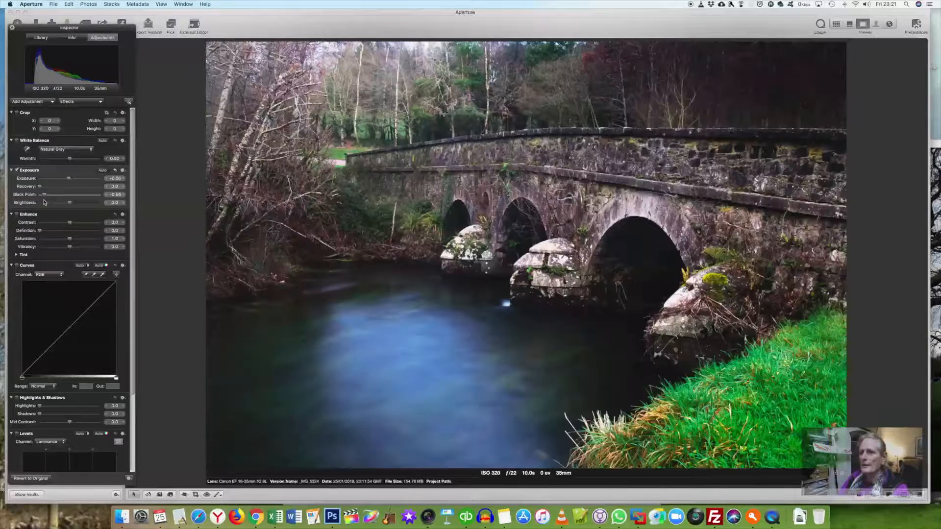
{"action": "left_click_drag", "start_coordinate": [39, 190], "coordinate": [45, 191]}
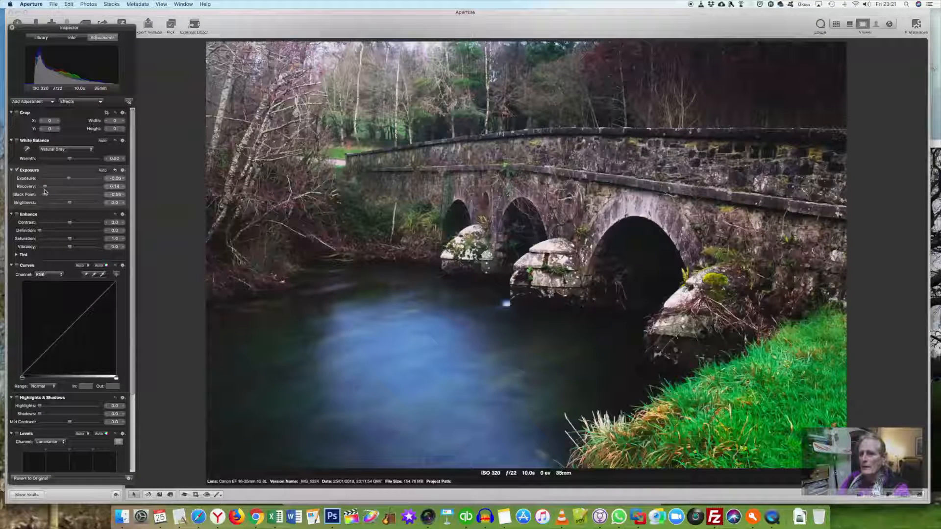
In the Enhance adjustment, raise Contrast slightly and set Saturation to 0.95, trying Definition and Vibrancy but leaving both at 0.0.
{"action": "left_click", "coordinate": [70, 223]}
{"action": "left_click_drag", "start_coordinate": [70, 224], "coordinate": [73, 225]}
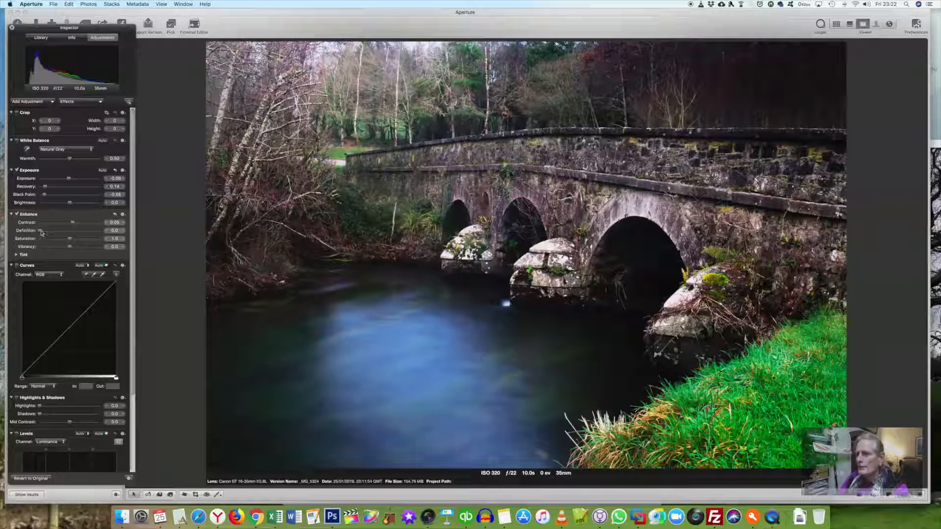
{"action": "left_click_drag", "start_coordinate": [44, 233], "coordinate": [40, 231]}
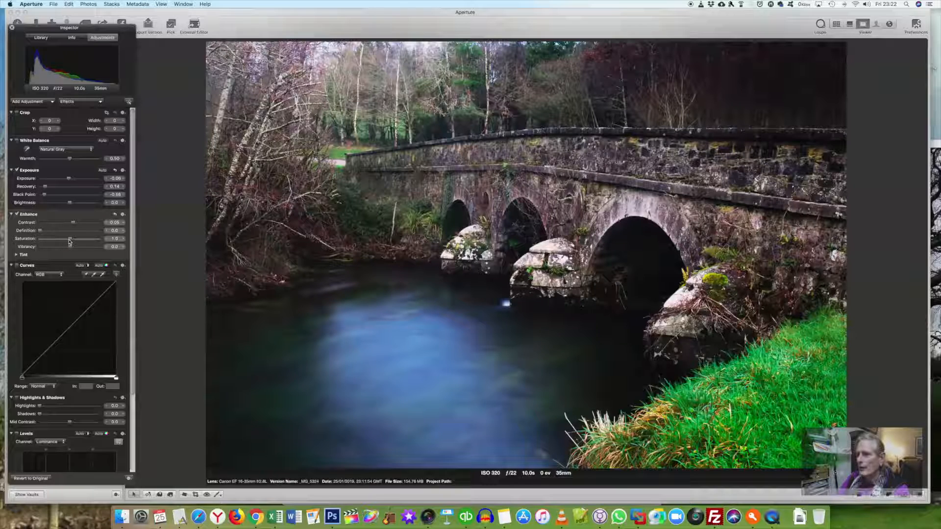
{"action": "mouse_move", "coordinate": [69, 241]}
{"action": "left_mouse_down"}
{"action": "mouse_move", "coordinate": [81, 241]}
{"action": "mouse_move", "coordinate": [57, 241]}
{"action": "mouse_move", "coordinate": [68, 242]}
{"action": "left_mouse_up"}
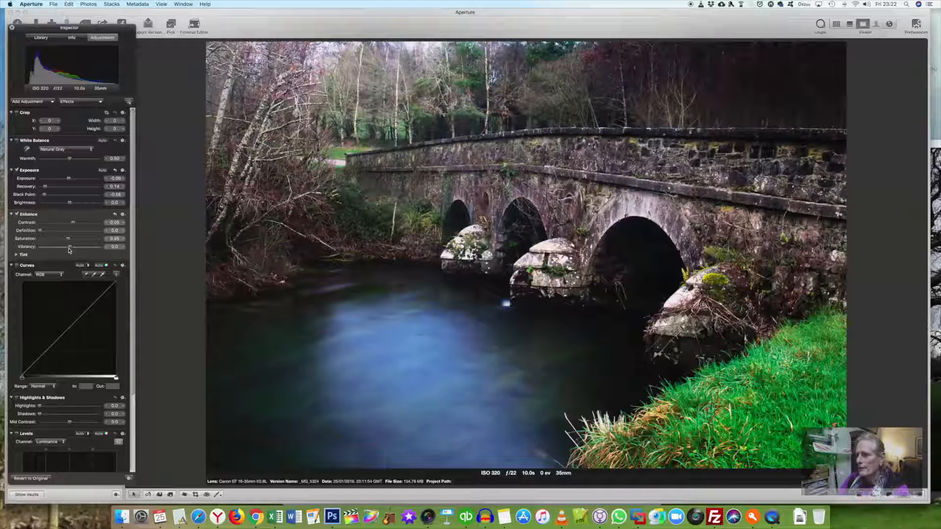
{"action": "left_click_drag", "start_coordinate": [71, 249], "coordinate": [70, 250]}
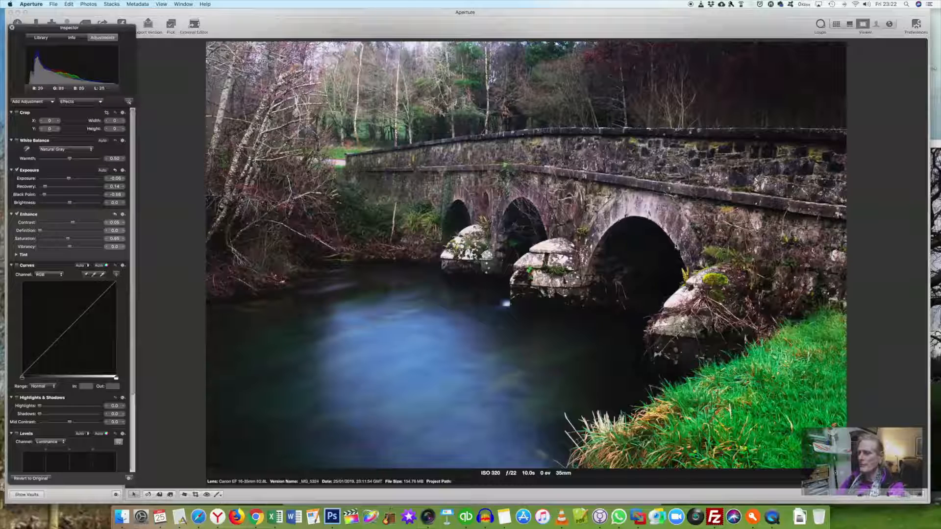
Switch back to Photoshop and draw a Lasso selection around the dark opening of the bridge's largest arch.
{"action": "key", "text": "super+Tab"}
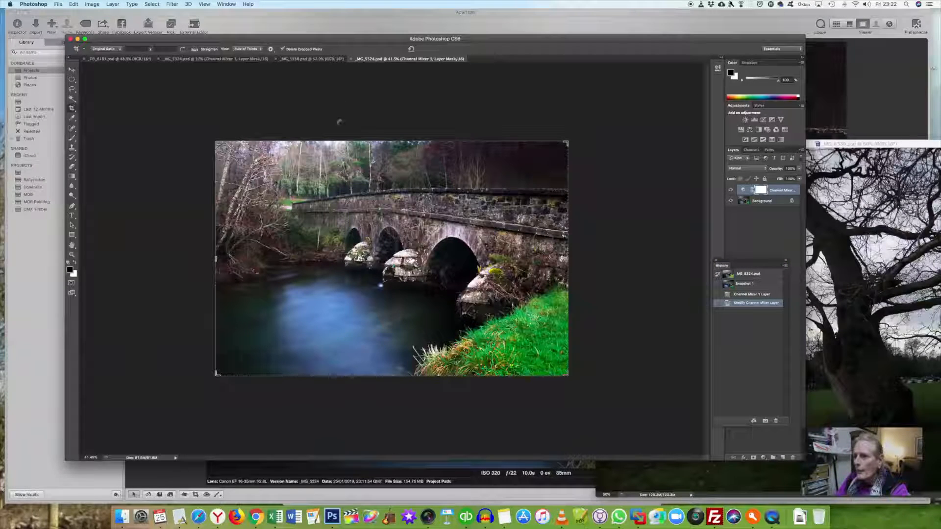
{"action": "scroll", "coordinate": [414, 245], "scroll_direction": "down", "scroll_amount": 10}
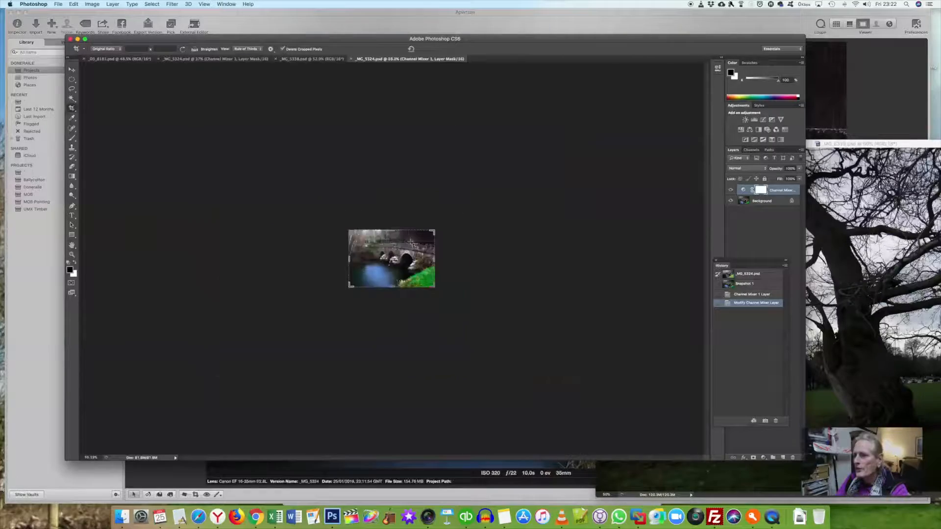
{"action": "scroll", "coordinate": [414, 245], "scroll_direction": "up", "scroll_amount": 10}
{"action": "scroll", "coordinate": [414, 245], "scroll_direction": "up", "scroll_amount": 5}
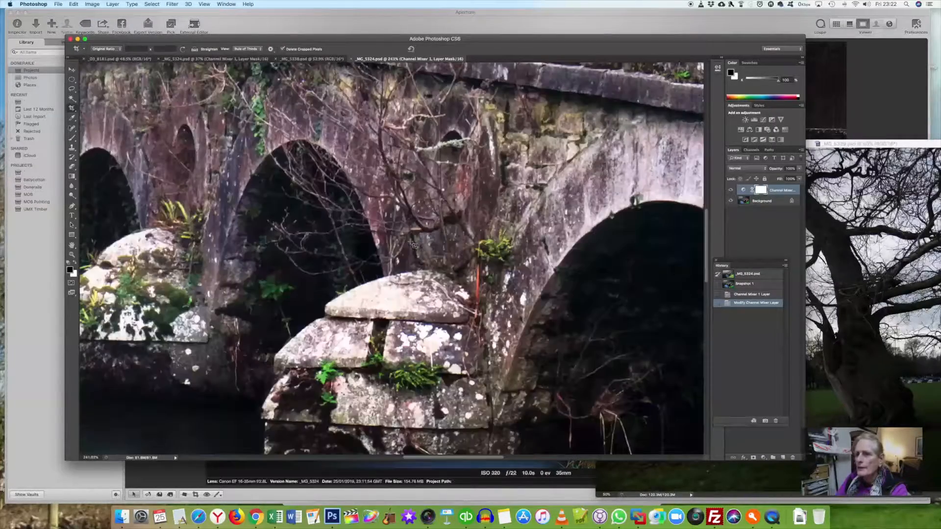
{"action": "scroll", "coordinate": [414, 245], "scroll_direction": "down", "scroll_amount": 3}
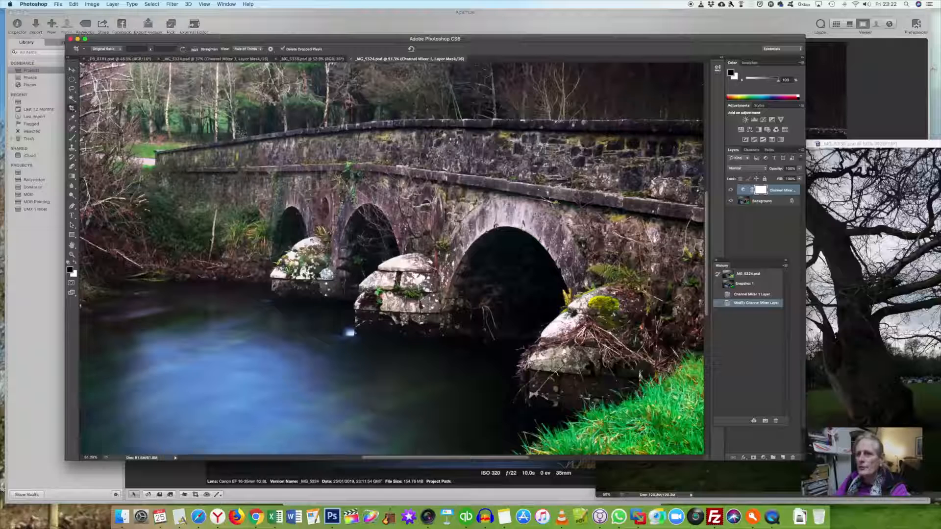
{"action": "left_click", "coordinate": [73, 70]}
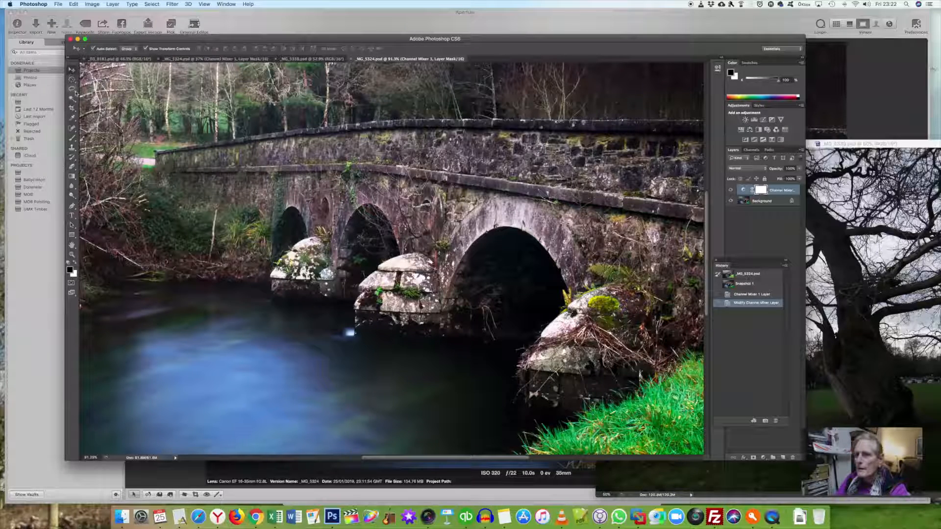
{"action": "left_click", "coordinate": [72, 89]}
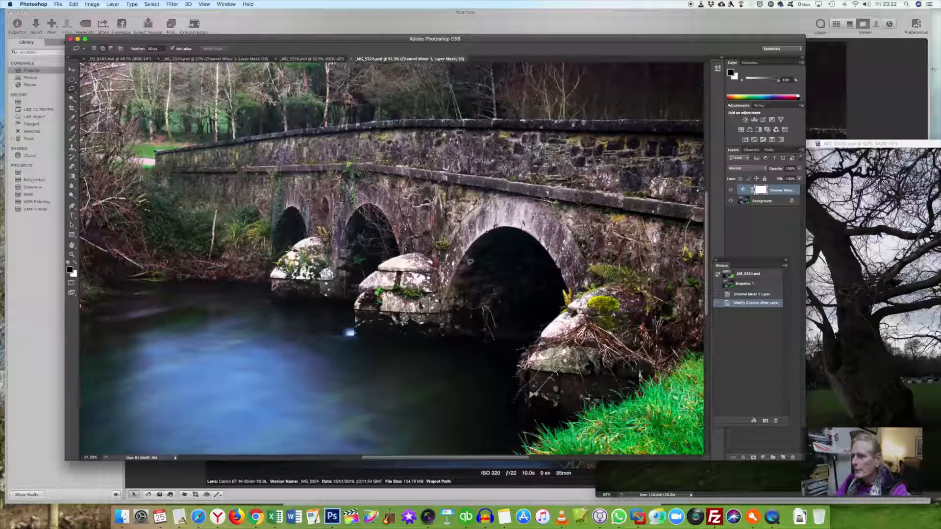
{"action": "mouse_move", "coordinate": [470, 261]}
{"action": "left_mouse_down"}
{"action": "mouse_move", "coordinate": [505, 236]}
{"action": "mouse_move", "coordinate": [549, 254]}
{"action": "left_mouse_up"}
{"action": "mouse_move", "coordinate": [564, 293]}
{"action": "left_mouse_down"}
{"action": "mouse_move", "coordinate": [562, 304]}
{"action": "mouse_move", "coordinate": [490, 331]}
{"action": "mouse_move", "coordinate": [452, 316]}
{"action": "left_mouse_up"}
Feather the arch-opening selection with the radius already offered.
{"action": "right_click", "coordinate": [504, 282]}
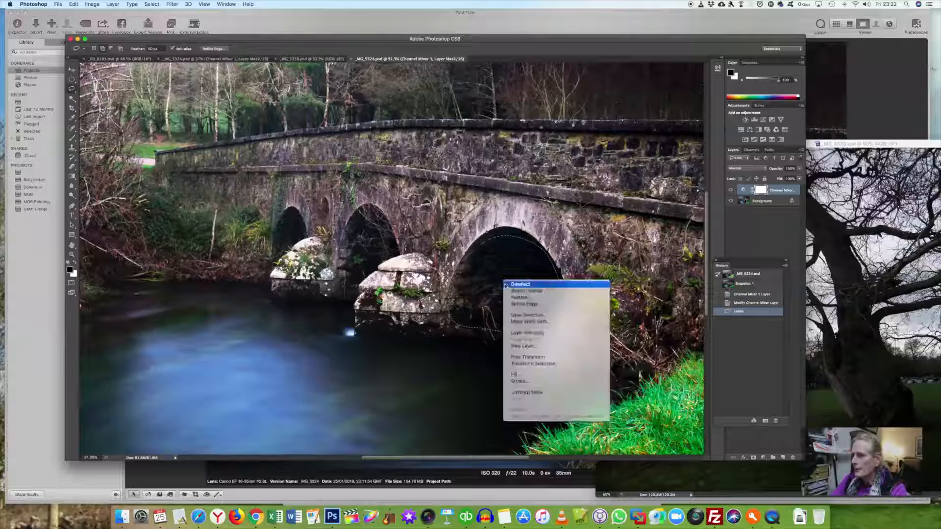
{"action": "key", "text": "Escape"}
{"action": "key", "text": "shift+F6"}
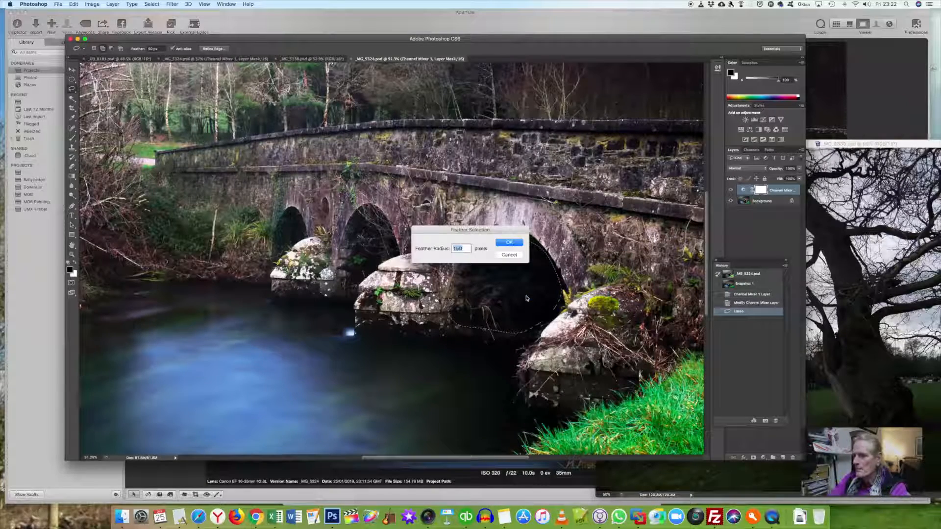
{"action": "key", "text": "Return"}
Lighten the feathered arch opening on the Background layer using Levels with midtone input 1.25 and white input 95.
{"action": "key", "text": "super+l"}
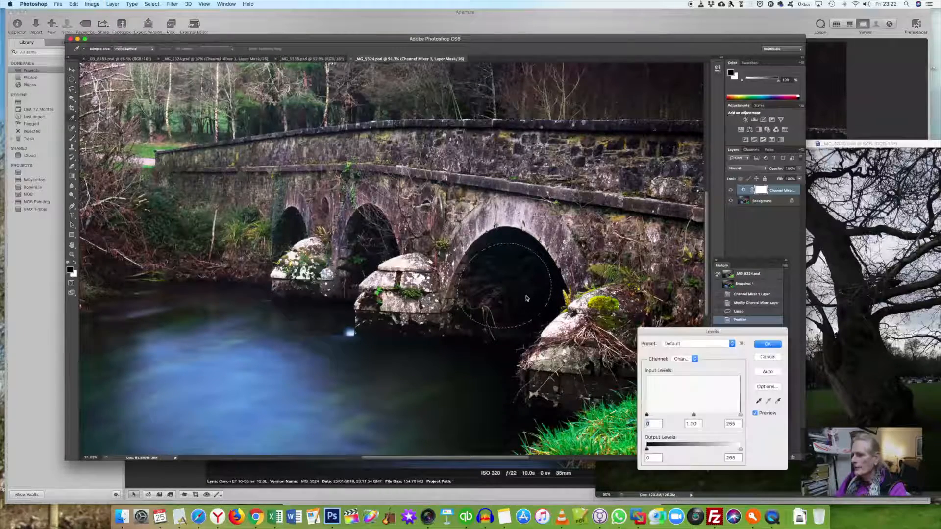
{"action": "left_click", "coordinate": [767, 357]}
{"action": "left_click", "coordinate": [762, 201]}
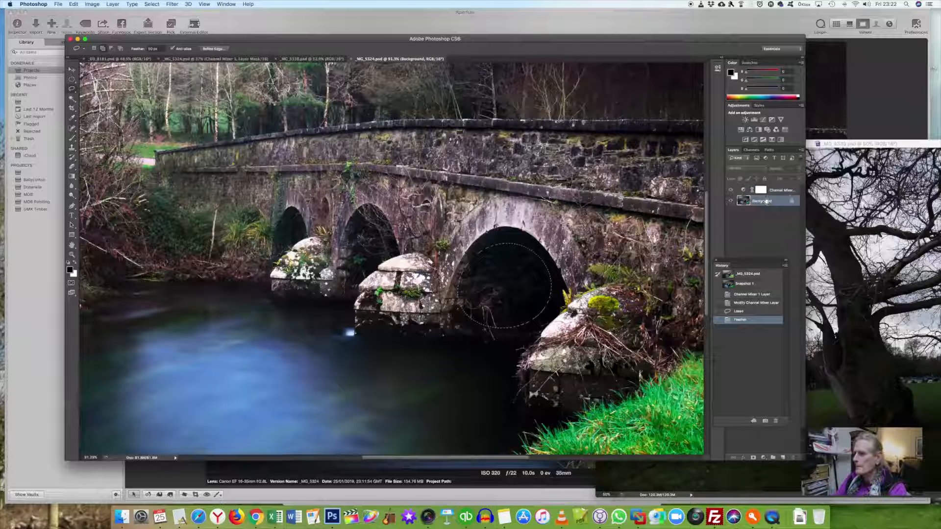
{"action": "key", "text": "super+l"}
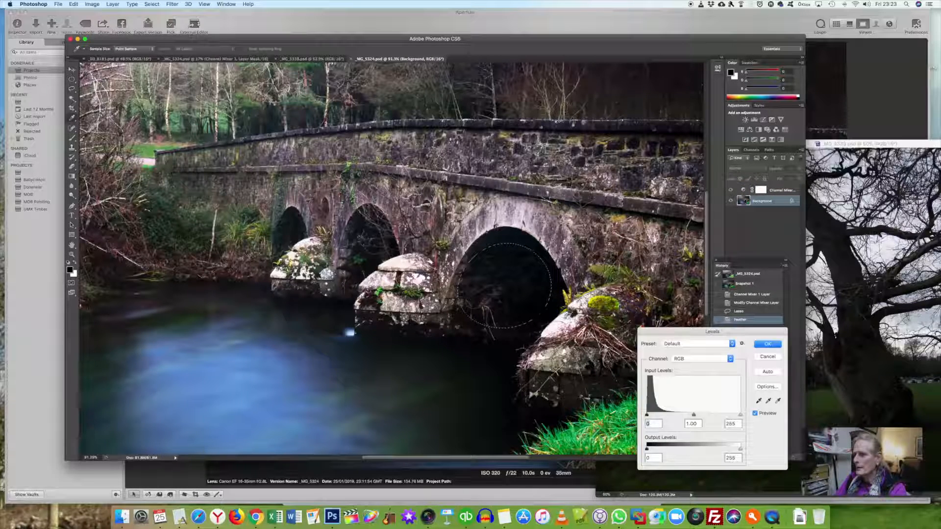
{"action": "left_click_drag", "start_coordinate": [740, 415], "coordinate": [663, 416]}
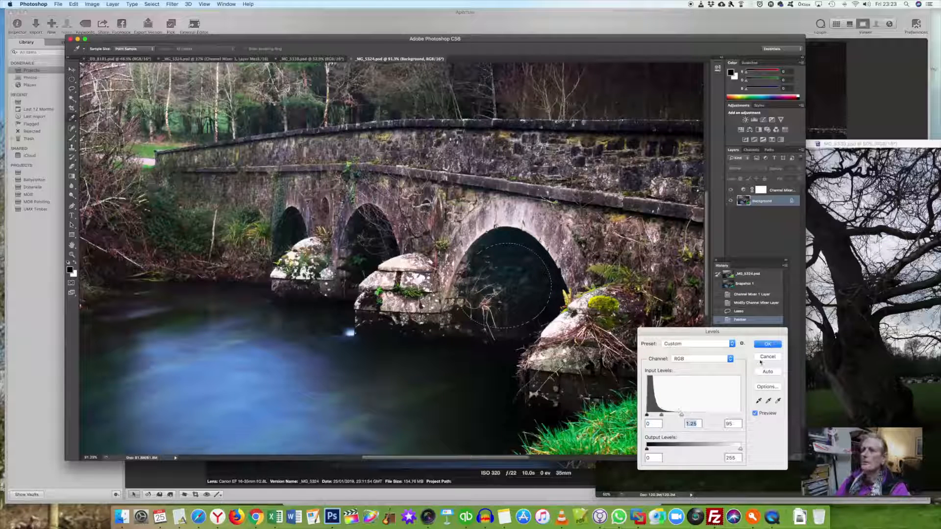
{"action": "left_click", "coordinate": [769, 344]}
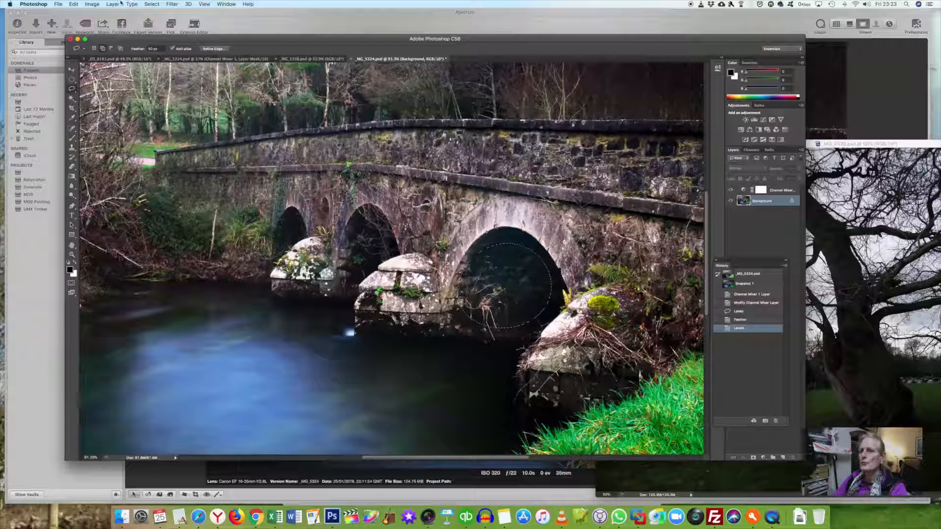
Apply a Channel Mixer adjustment to the selected arch opening with Red output set to Red +100 and Blue +21, and deselect.
{"action": "left_click", "coordinate": [92, 3]}
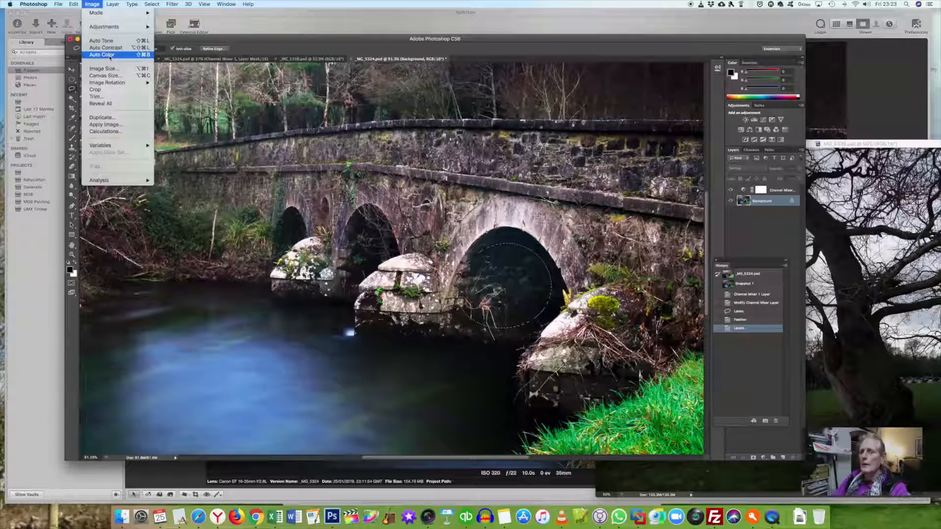
{"action": "mouse_move", "coordinate": [119, 31]}
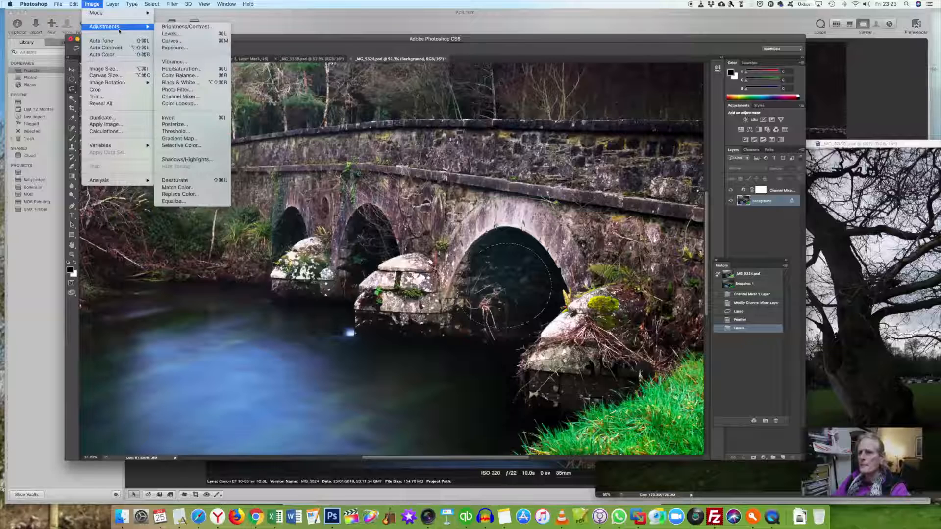
{"action": "left_click", "coordinate": [197, 97]}
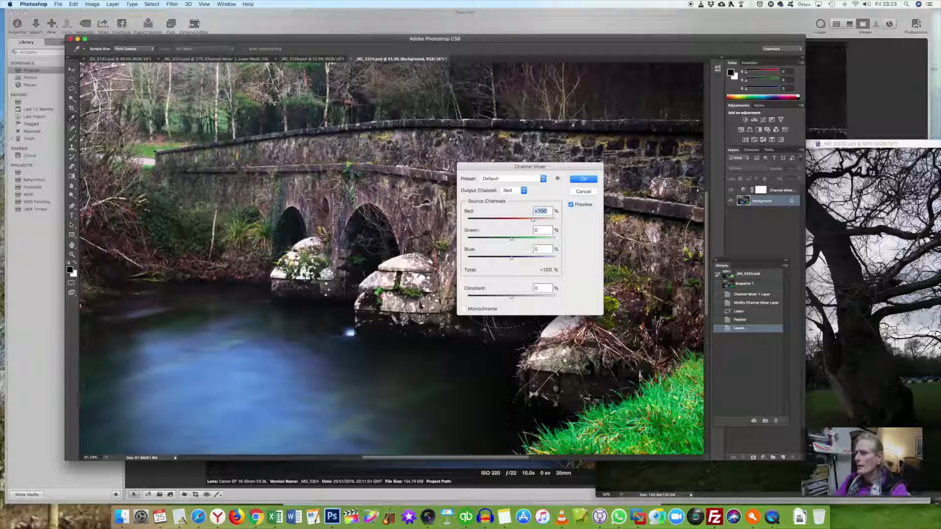
{"action": "left_click_drag", "start_coordinate": [527, 162], "coordinate": [623, 113]}
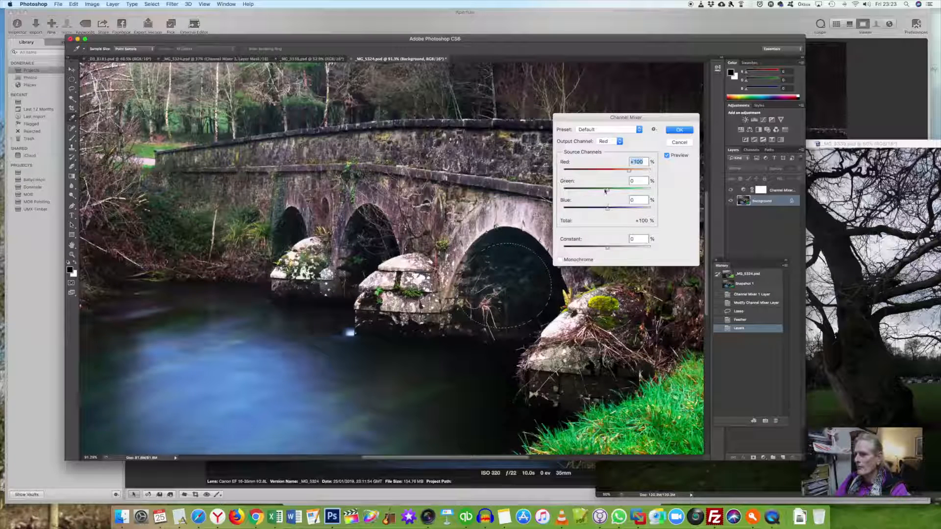
{"action": "mouse_move", "coordinate": [608, 212]}
{"action": "left_mouse_down"}
{"action": "mouse_move", "coordinate": [599, 212]}
{"action": "mouse_move", "coordinate": [609, 212]}
{"action": "left_mouse_up"}
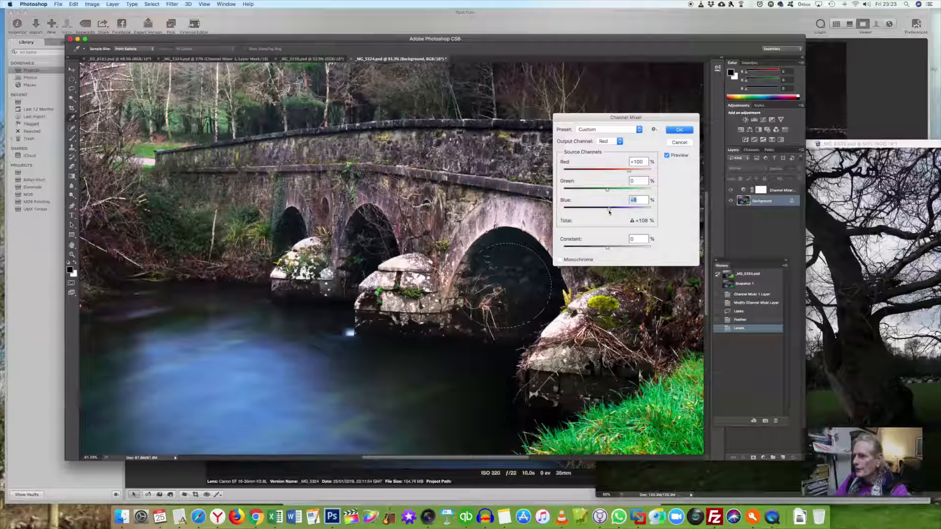
{"action": "left_click", "coordinate": [629, 170]}
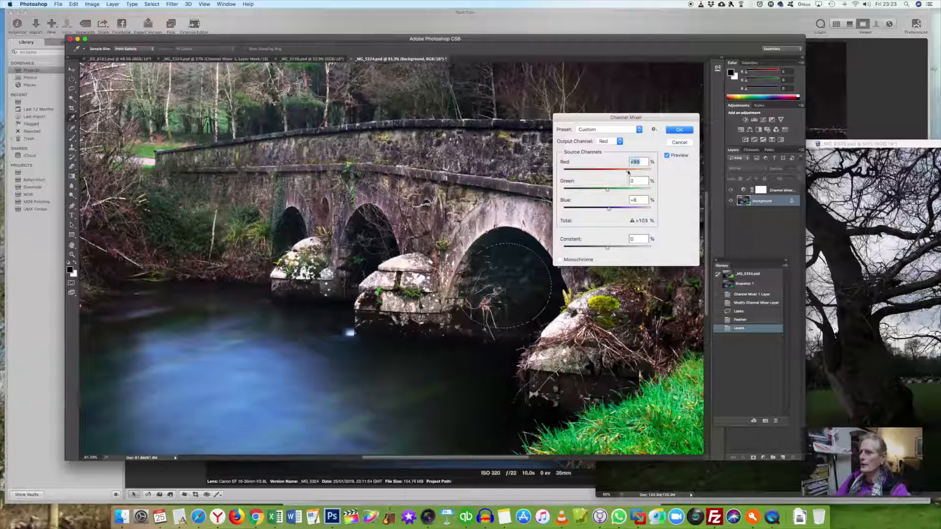
{"action": "left_click_drag", "start_coordinate": [628, 171], "coordinate": [628, 171]}
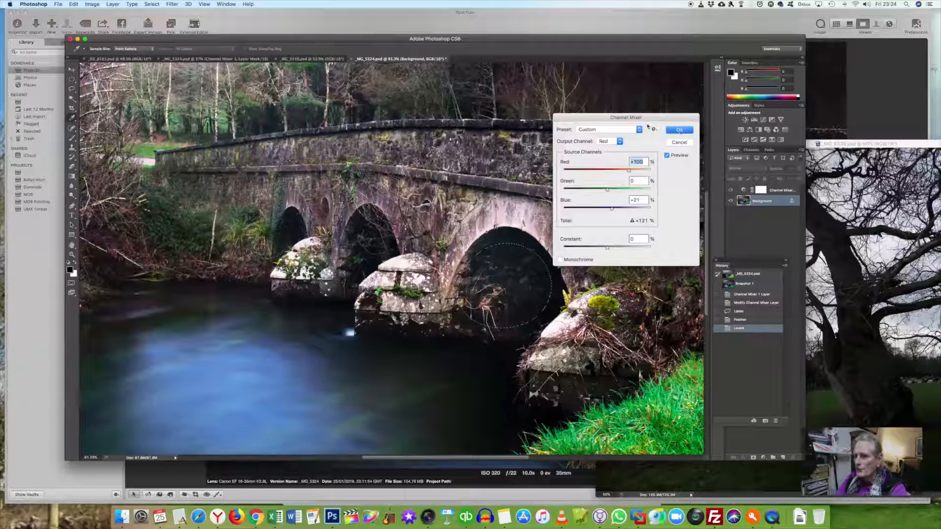
{"action": "left_click", "coordinate": [680, 130]}
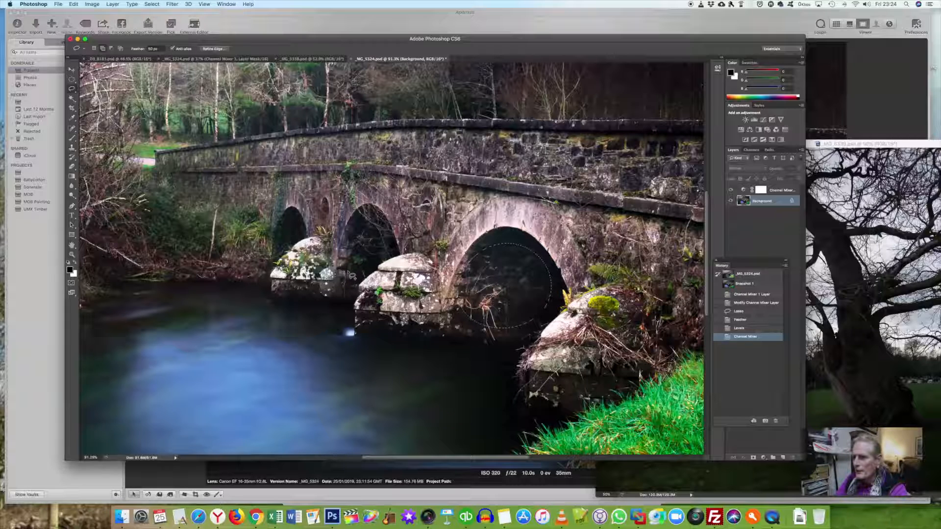
{"action": "key", "text": "super+d"}
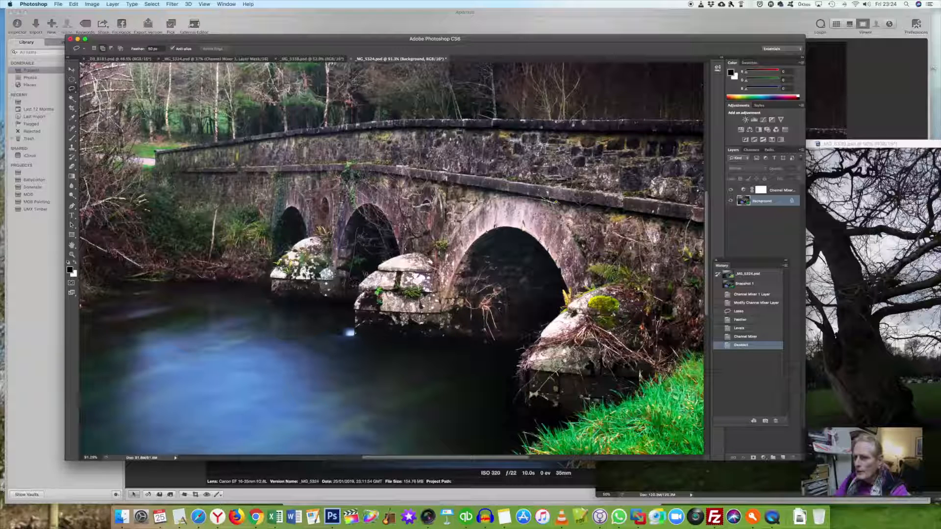
Lasso the middle arch's dark opening, brighten it using Levels with midtone 1.00 and white input 96, and deselect.
{"action": "mouse_move", "coordinate": [355, 285]}
{"action": "left_mouse_down"}
{"action": "mouse_move", "coordinate": [357, 235]}
{"action": "mouse_move", "coordinate": [365, 230]}
{"action": "mouse_move", "coordinate": [377, 251]}
{"action": "left_mouse_up"}
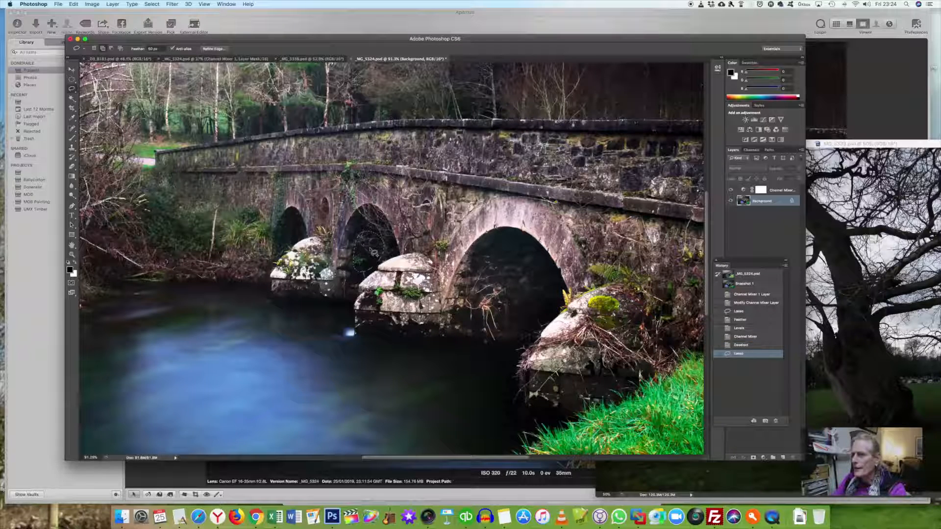
{"action": "key", "text": "super+l"}
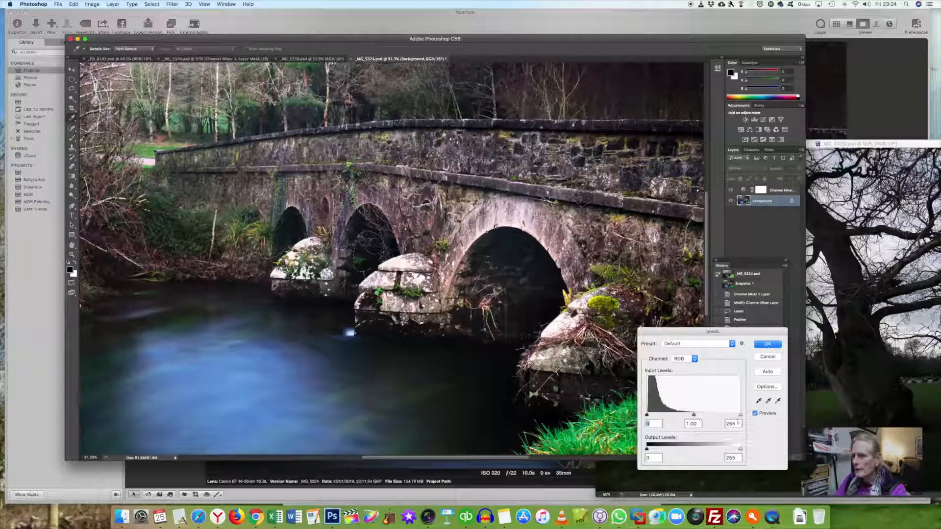
{"action": "left_click_drag", "start_coordinate": [740, 418], "coordinate": [683, 420]}
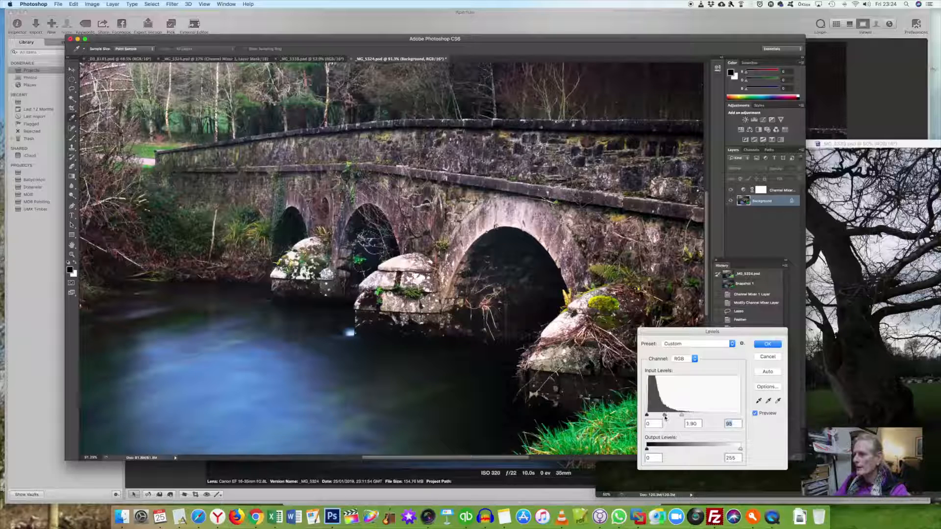
{"action": "left_click", "coordinate": [666, 416]}
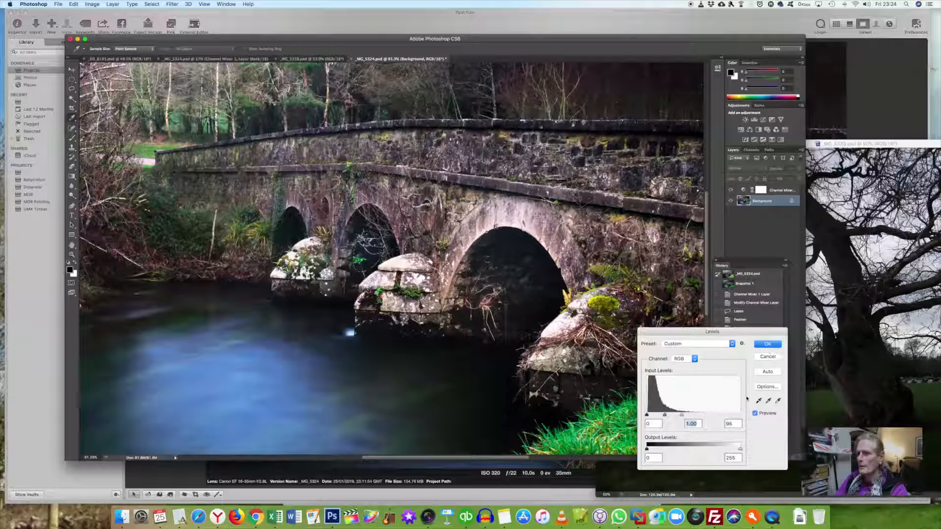
{"action": "left_click", "coordinate": [754, 413]}
{"action": "left_click", "coordinate": [755, 413]}
{"action": "left_click", "coordinate": [767, 344]}
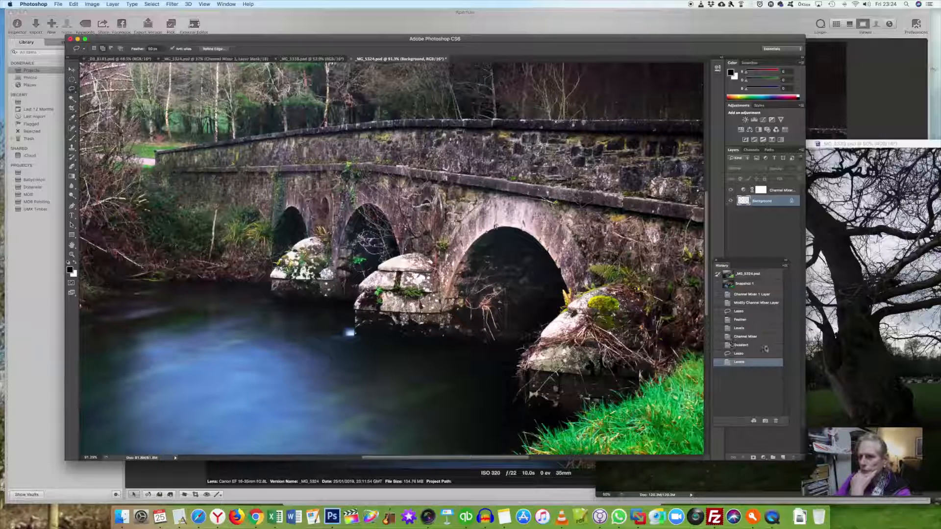
{"action": "key", "text": "super+d"}
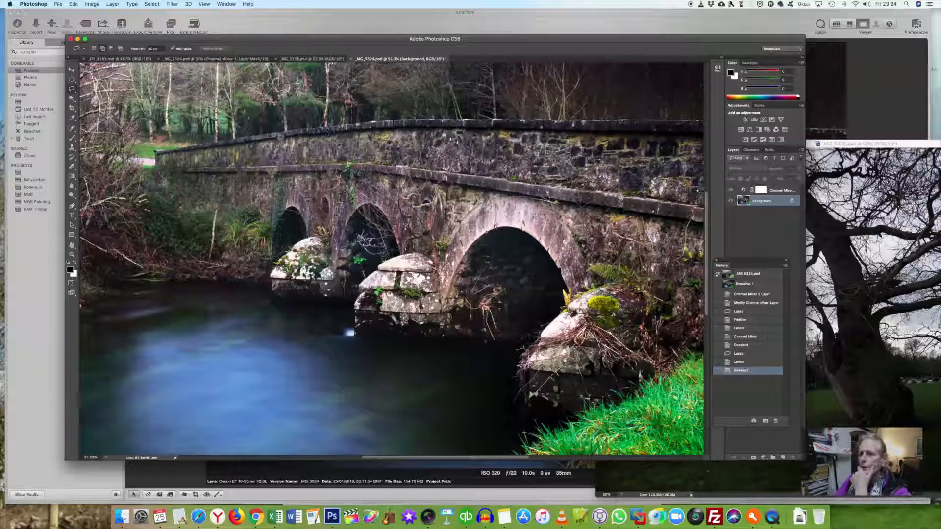
Draw a Lasso selection around the far end of the bridge wall and feather it by 250 pixels.
{"action": "left_click_drag", "start_coordinate": [169, 151], "coordinate": [162, 156]}
{"action": "right_click", "coordinate": [251, 167]}
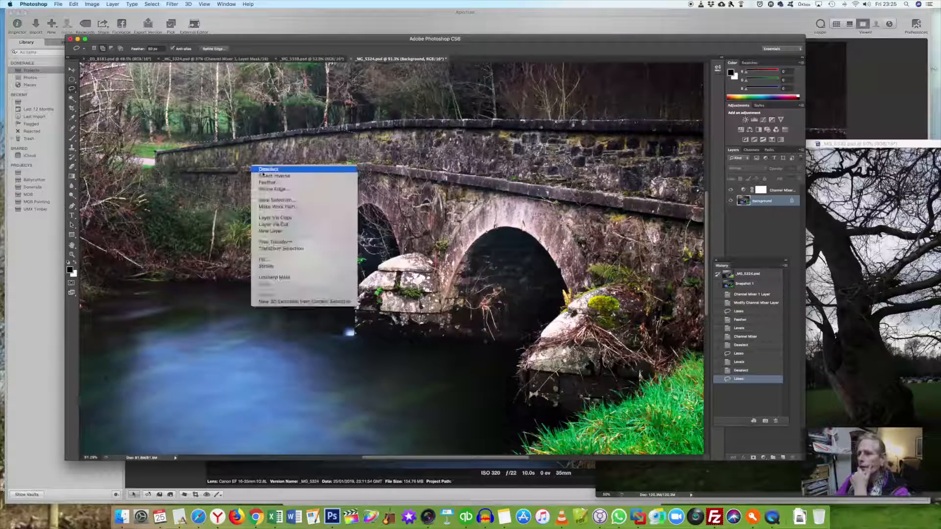
{"action": "left_click", "coordinate": [278, 183]}
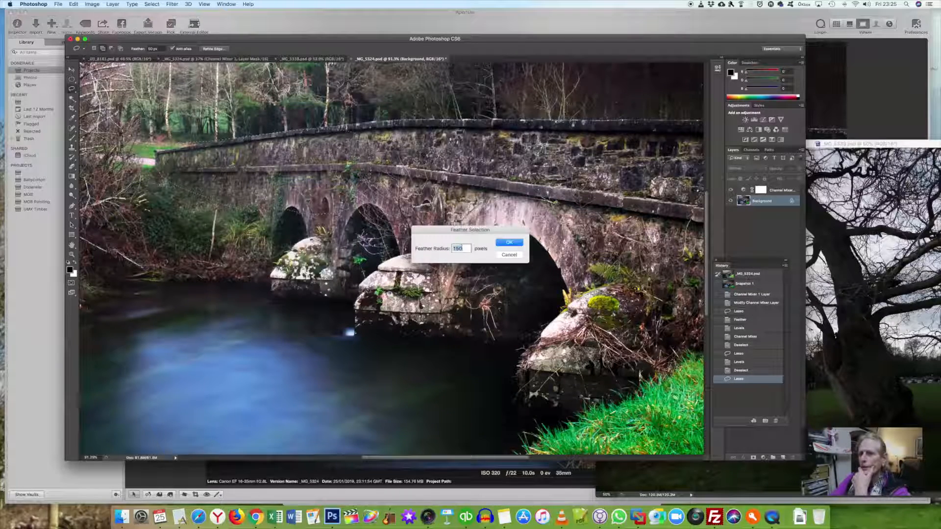
{"action": "type", "text": "2"}
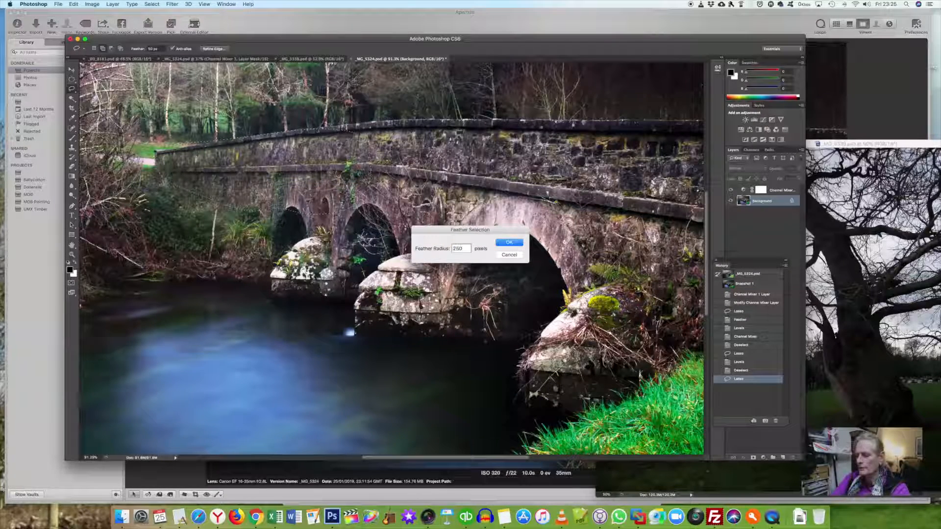
{"action": "key", "text": "Return"}
Increase the selected far wall's contrast using Levels with inputs 17, 0.87 and 200, and deselect.
{"action": "key", "text": "super+l"}
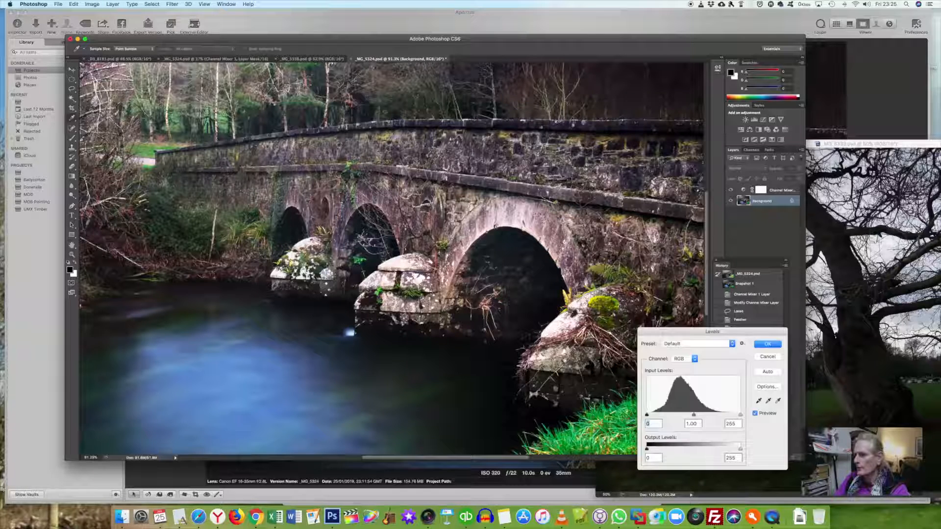
{"action": "left_click_drag", "start_coordinate": [739, 416], "coordinate": [720, 416]}
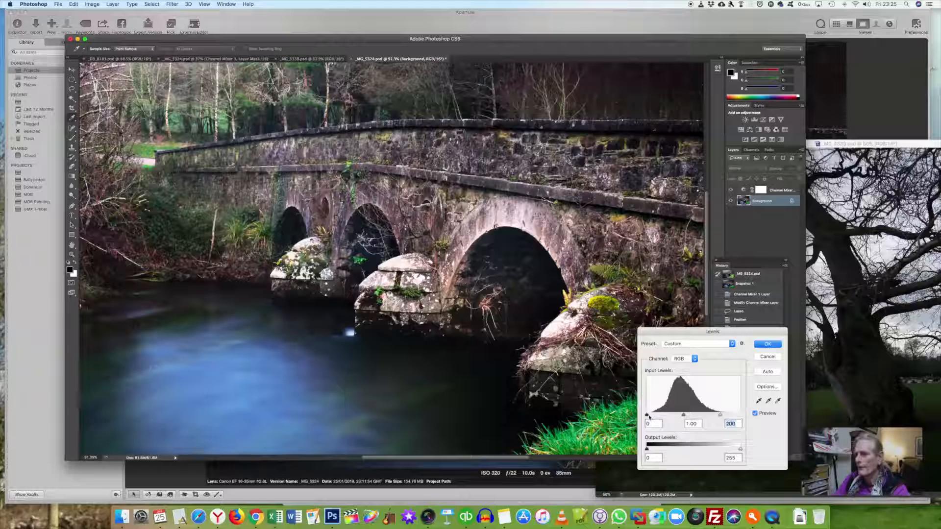
{"action": "left_click_drag", "start_coordinate": [647, 415], "coordinate": [689, 418]}
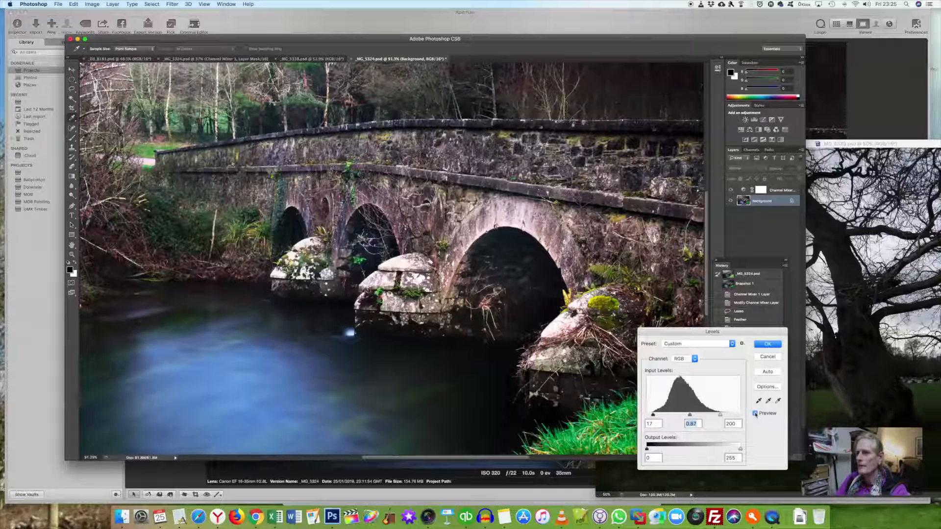
{"action": "left_click", "coordinate": [770, 345]}
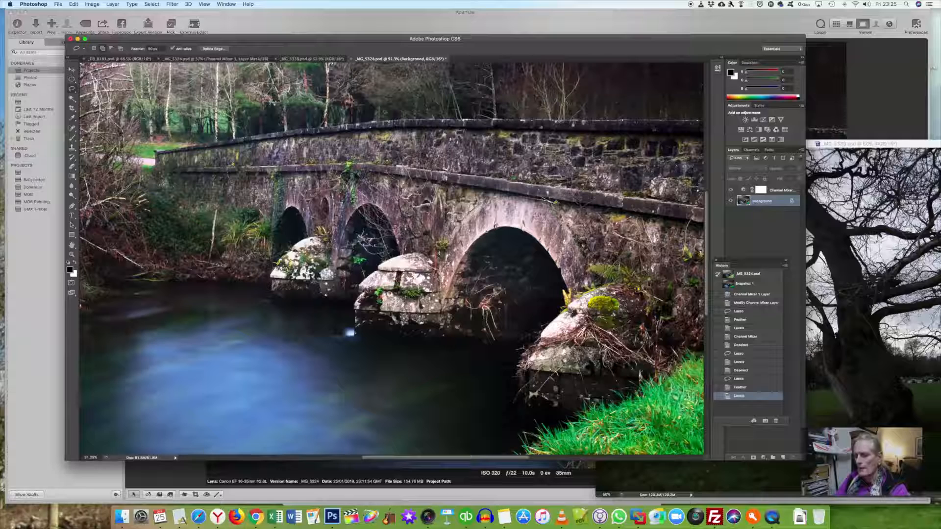
{"action": "key", "text": "super+d"}
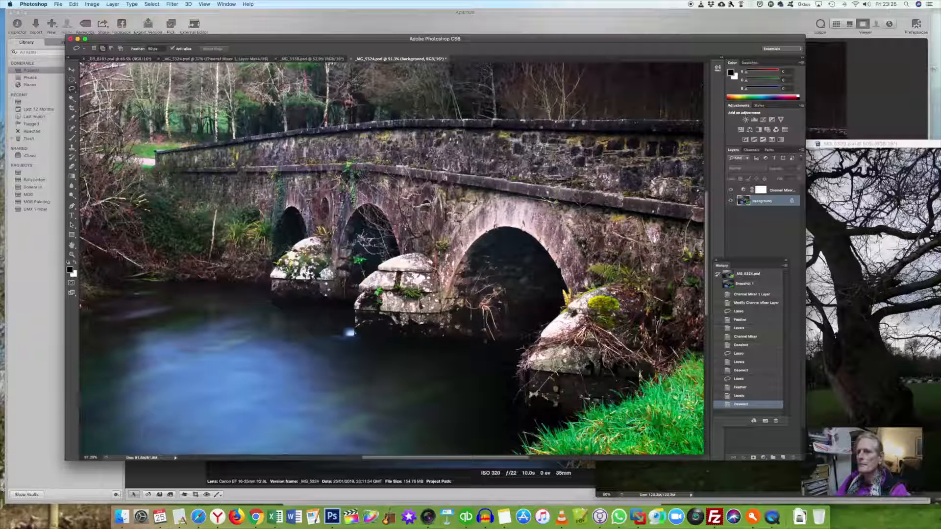
Save the edited bridge photo and switch back to Aperture.
{"action": "key", "text": "super+s"}
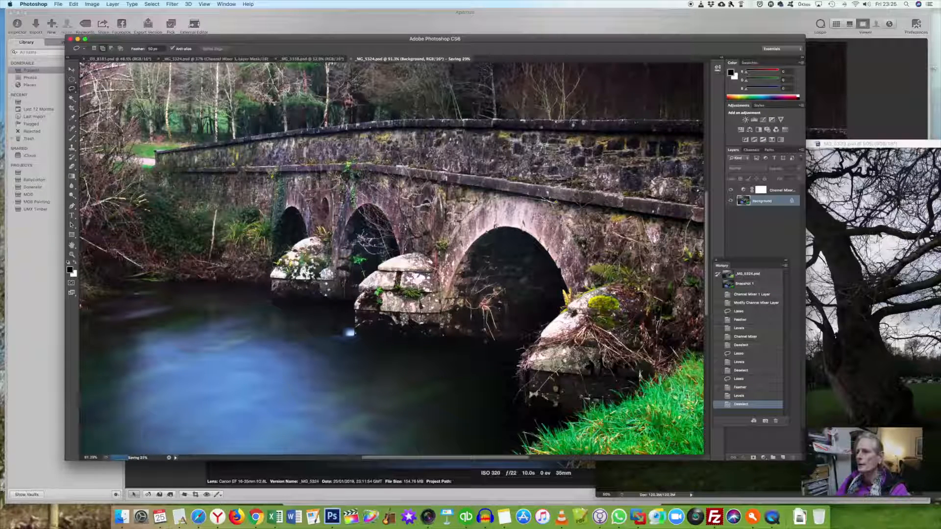
{"action": "key", "text": "super+Tab"}
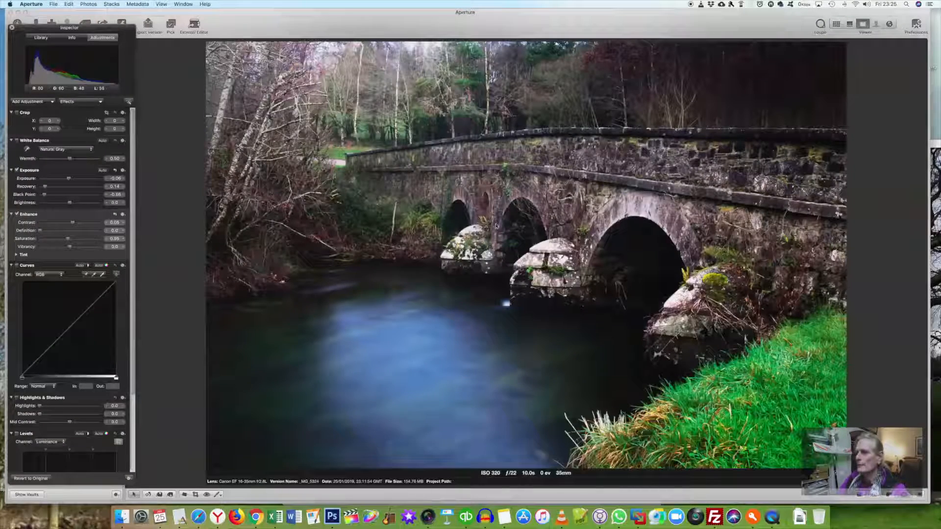